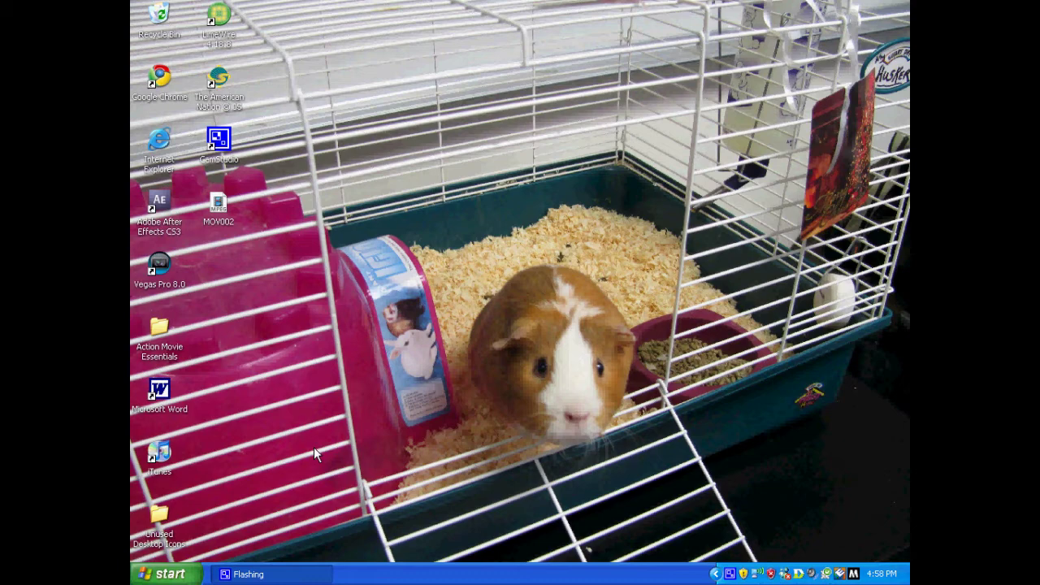
Step: Launch Vegas Pro 8.0 from the Windows XP Start menu to get an empty project
{"action": "left_click", "coordinate": [168, 573]}
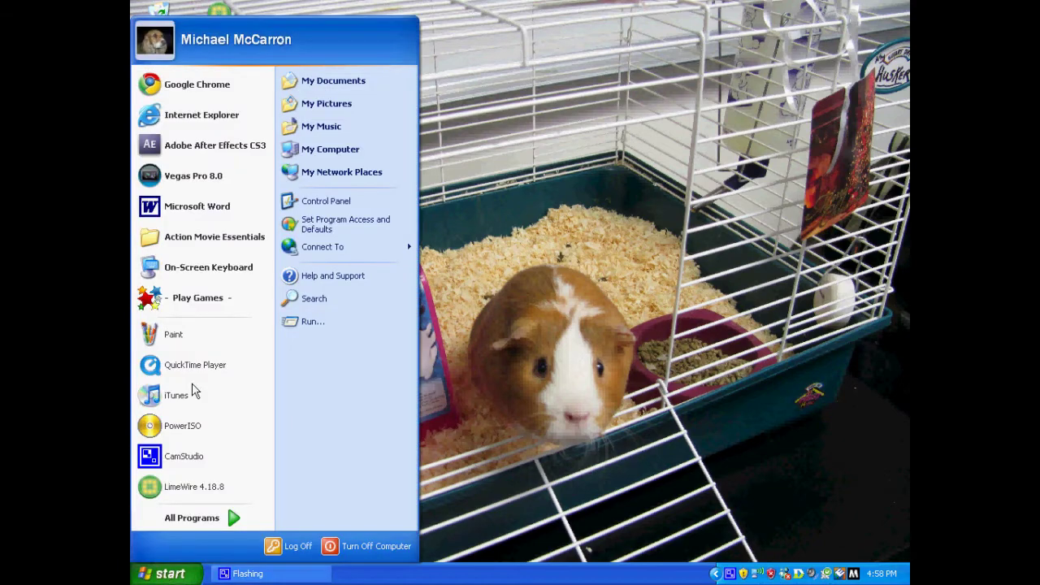
{"action": "left_click", "coordinate": [200, 180]}
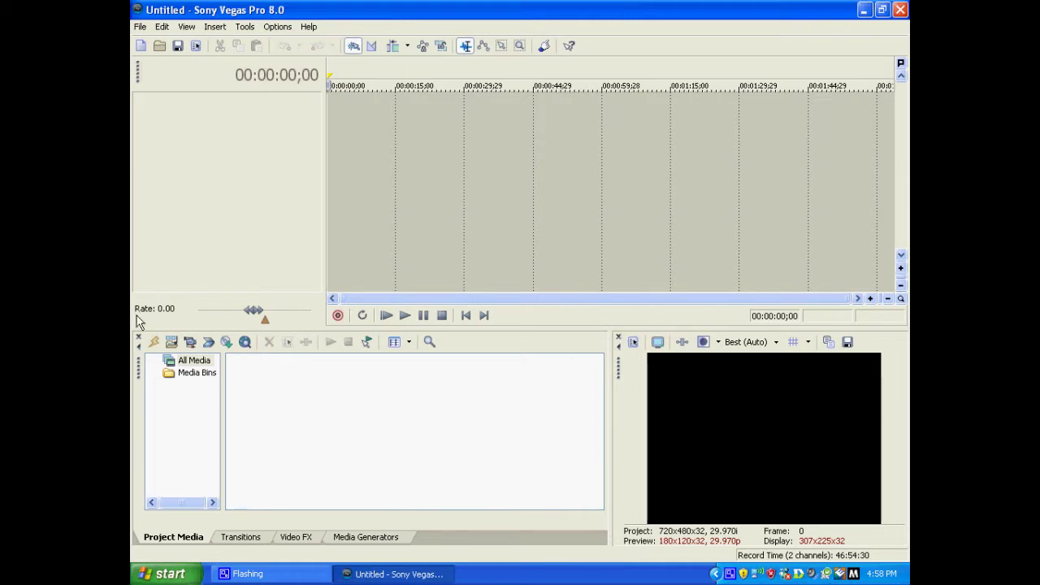
Step: In the Import dialog, browse to My Documents, show All Files, and select MOV002
{"action": "left_click", "coordinate": [172, 342]}
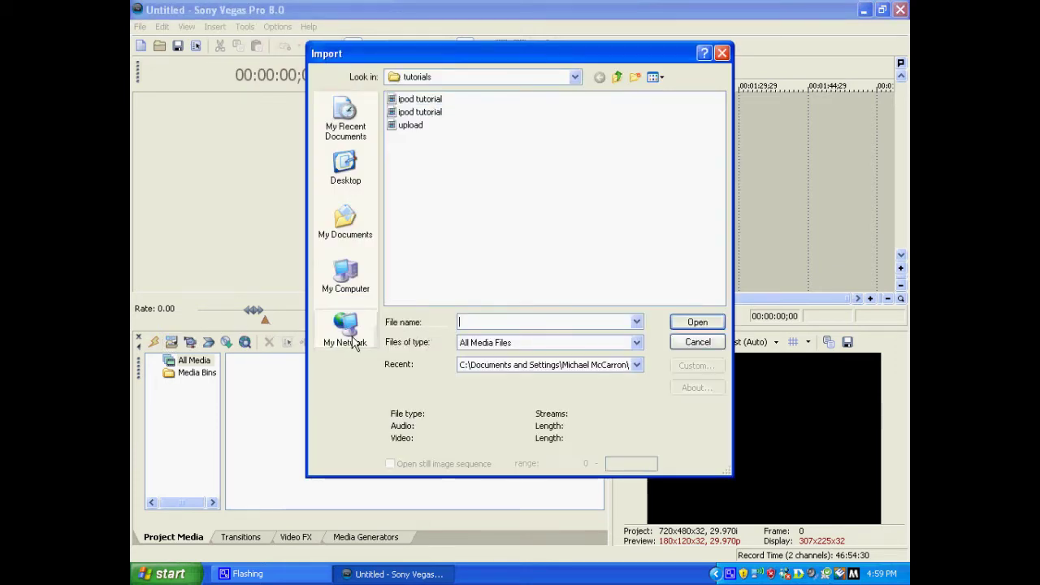
{"action": "left_click", "coordinate": [364, 291]}
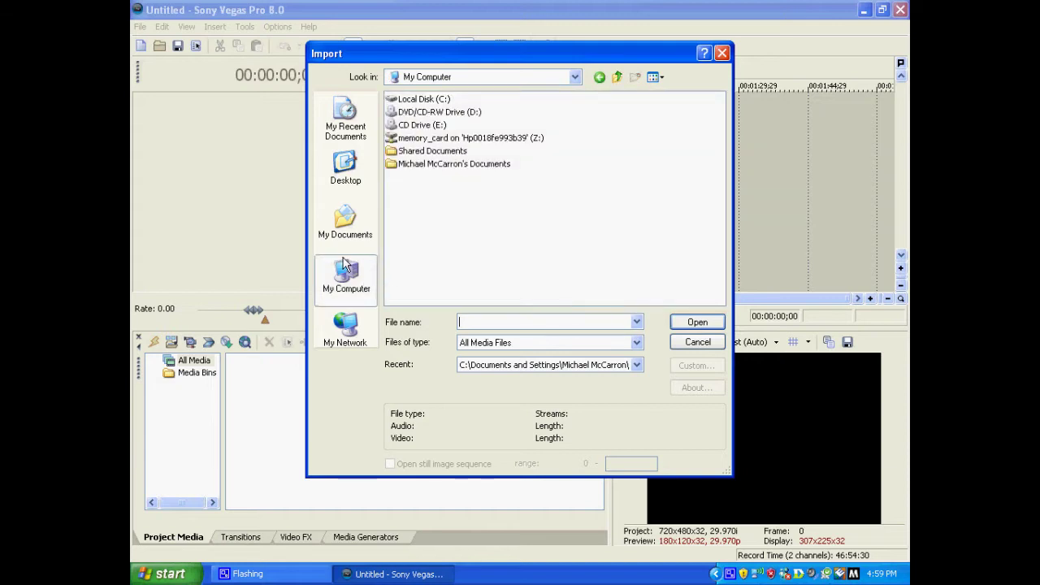
{"action": "left_click", "coordinate": [347, 229]}
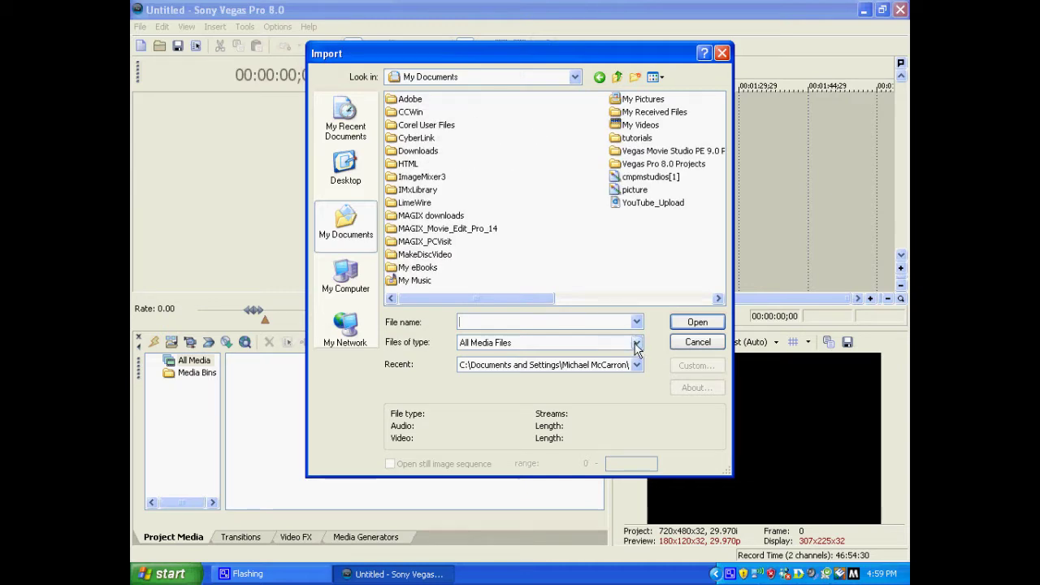
{"action": "left_click", "coordinate": [637, 345]}
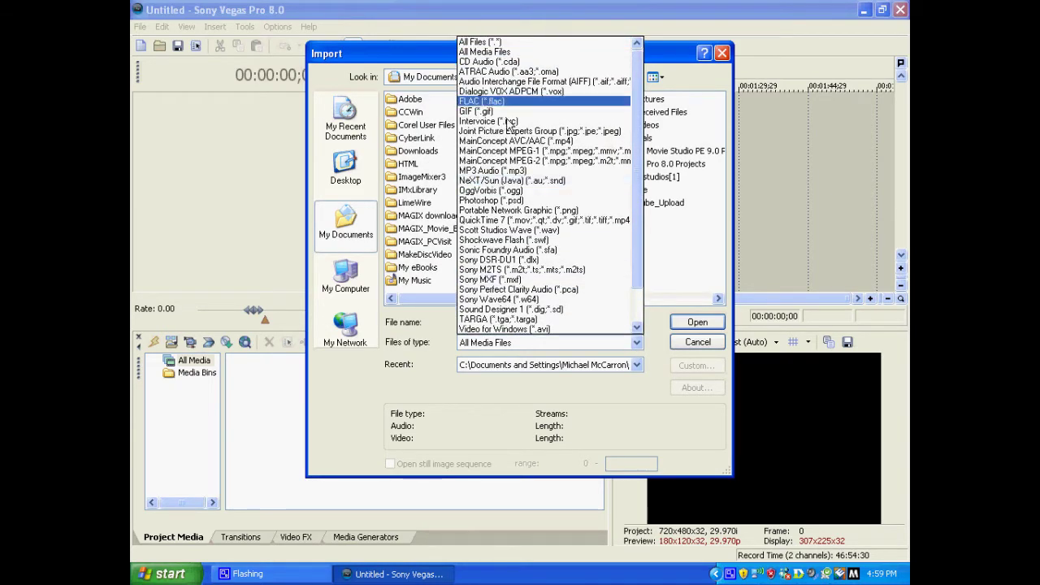
{"action": "left_click", "coordinate": [483, 40]}
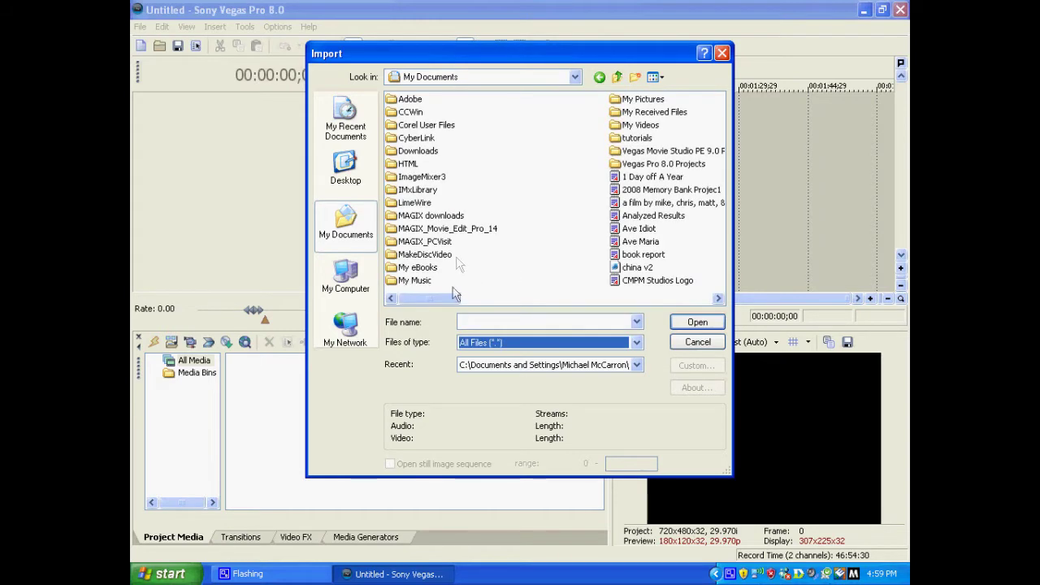
{"action": "left_click_drag", "start_coordinate": [453, 304], "coordinate": [546, 290]}
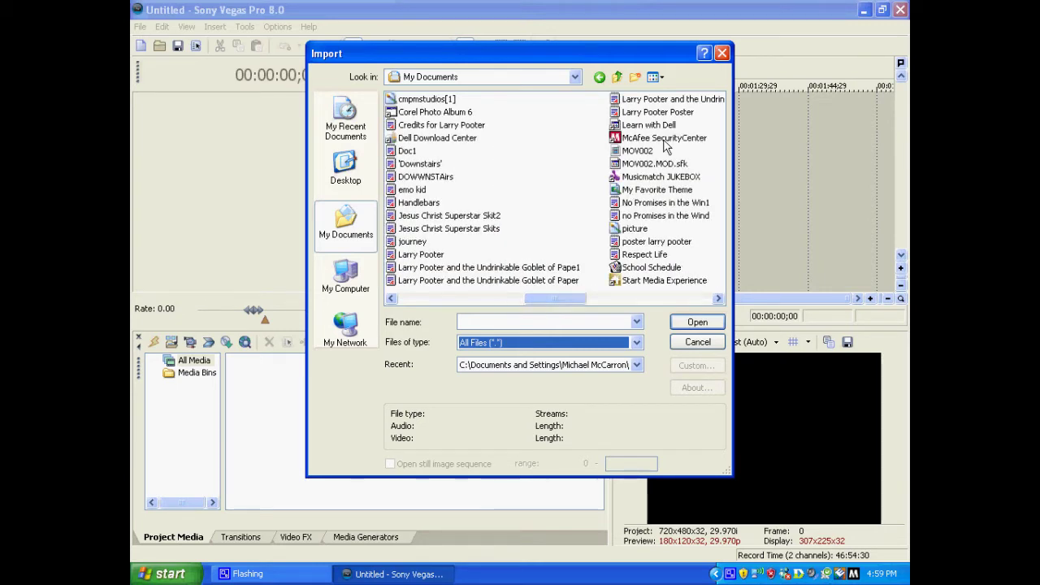
{"action": "left_click", "coordinate": [619, 151]}
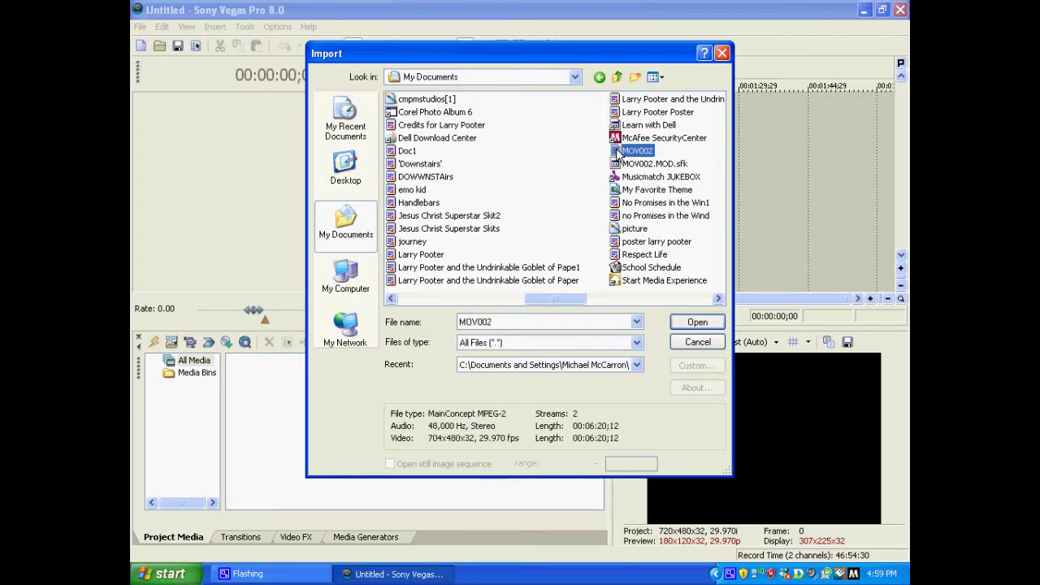
Step: Import MOV002 and place the clip on the timeline
{"action": "left_click", "coordinate": [692, 323]}
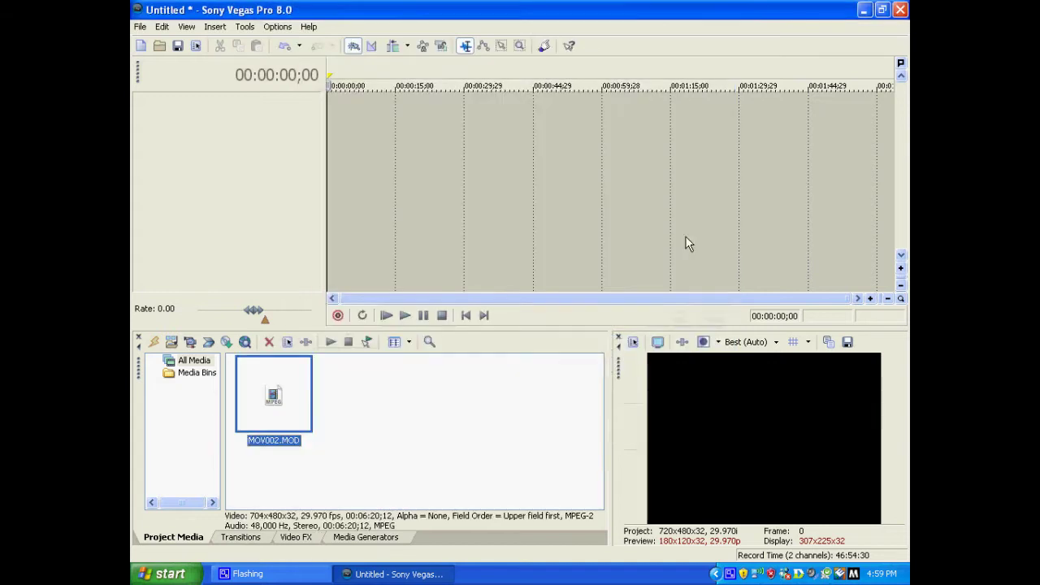
{"action": "left_click_drag", "start_coordinate": [281, 392], "coordinate": [326, 156]}
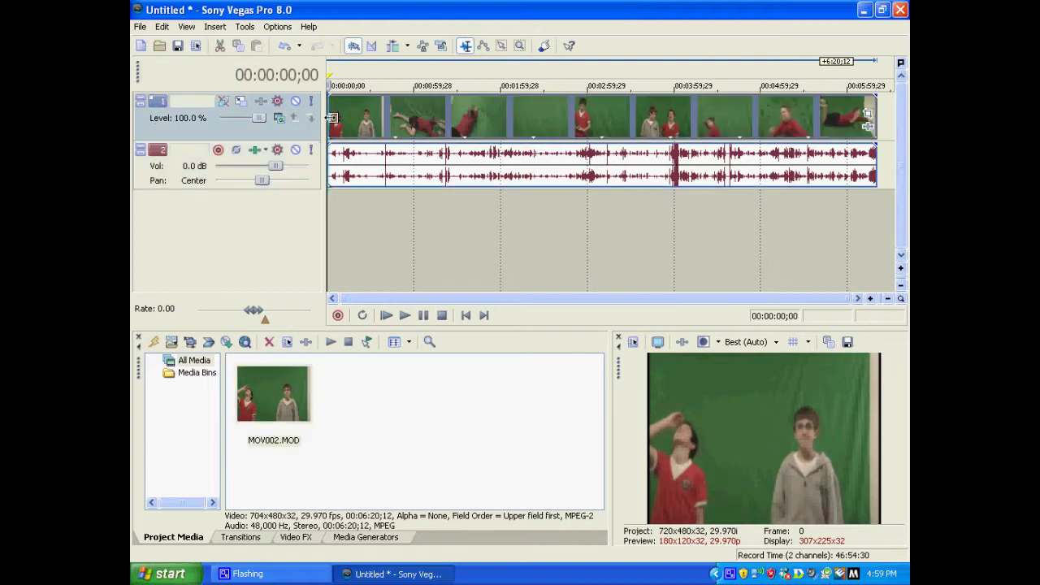
{"action": "left_click", "coordinate": [332, 117]}
Step: Cut the clip down to its first four seconds and return to the timeline start
{"action": "key", "text": "space"}
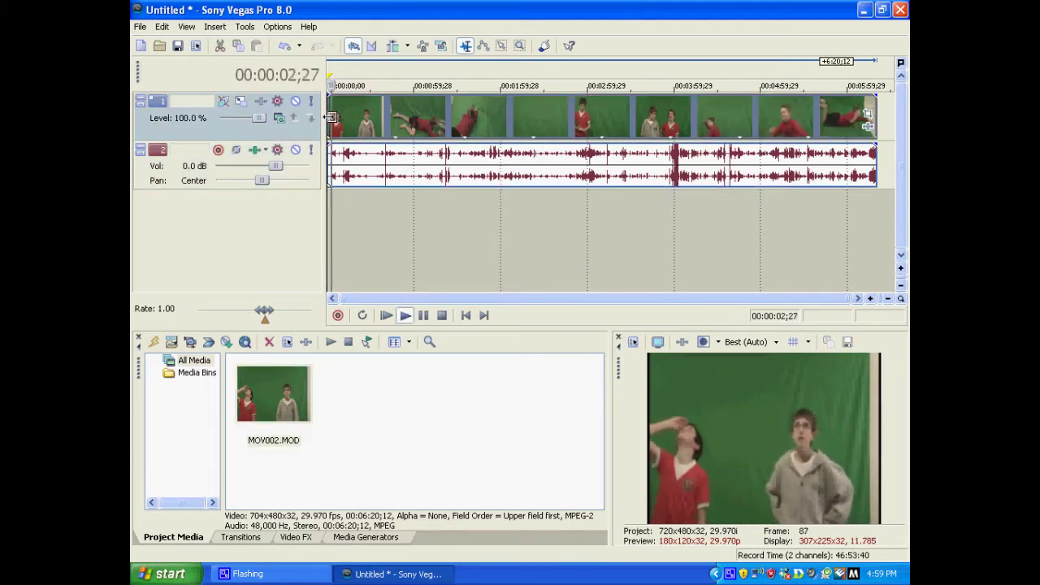
{"action": "key", "text": "Return"}
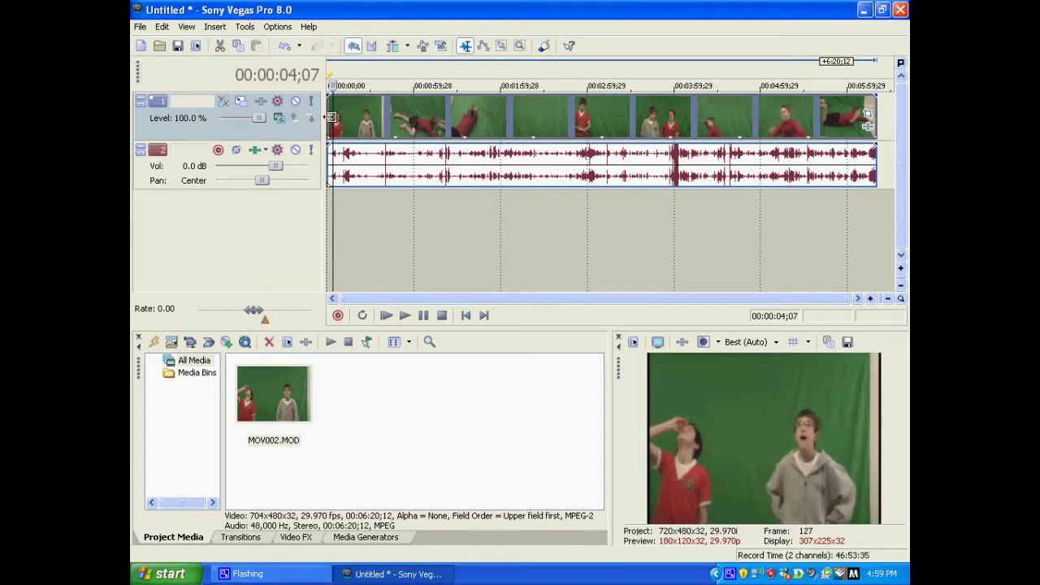
{"action": "left_click", "coordinate": [418, 134]}
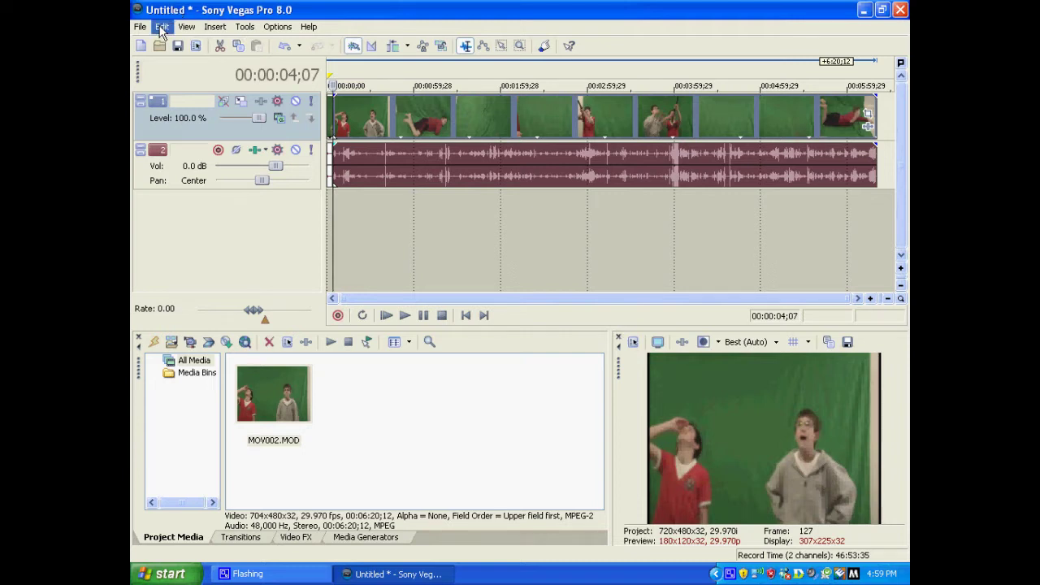
{"action": "left_click", "coordinate": [389, 114]}
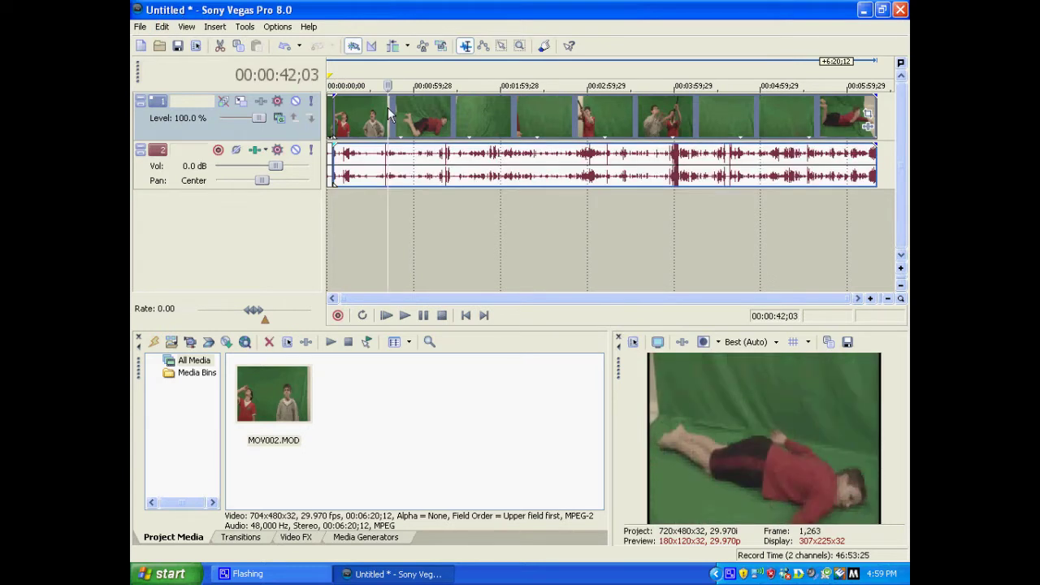
{"action": "key", "text": "ctrl+z"}
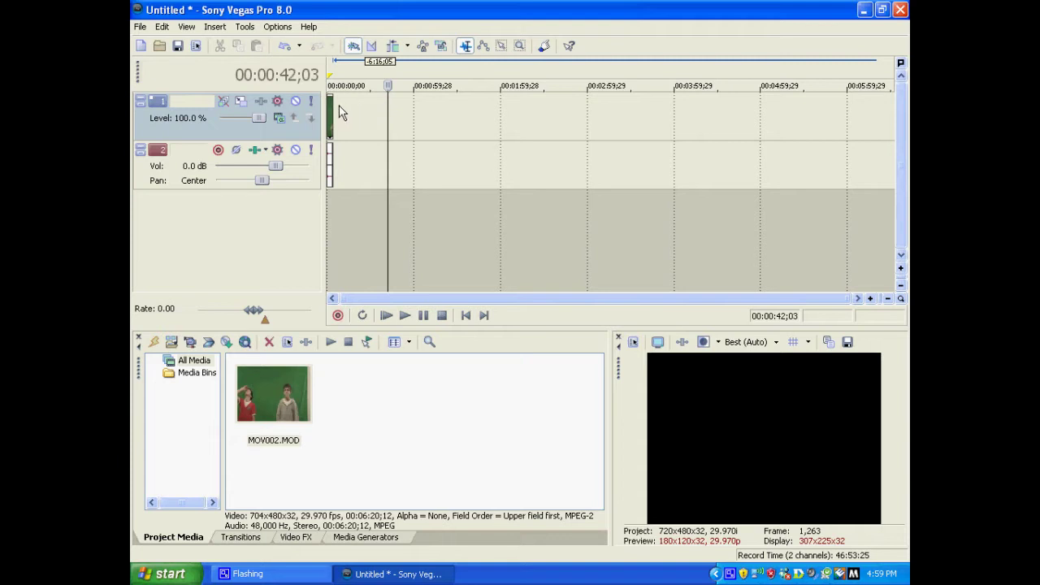
{"action": "left_click", "coordinate": [334, 109]}
Step: Give the MOV002 event a 616x420 pan/crop to zoom in on the dancers
{"action": "left_click", "coordinate": [329, 107]}
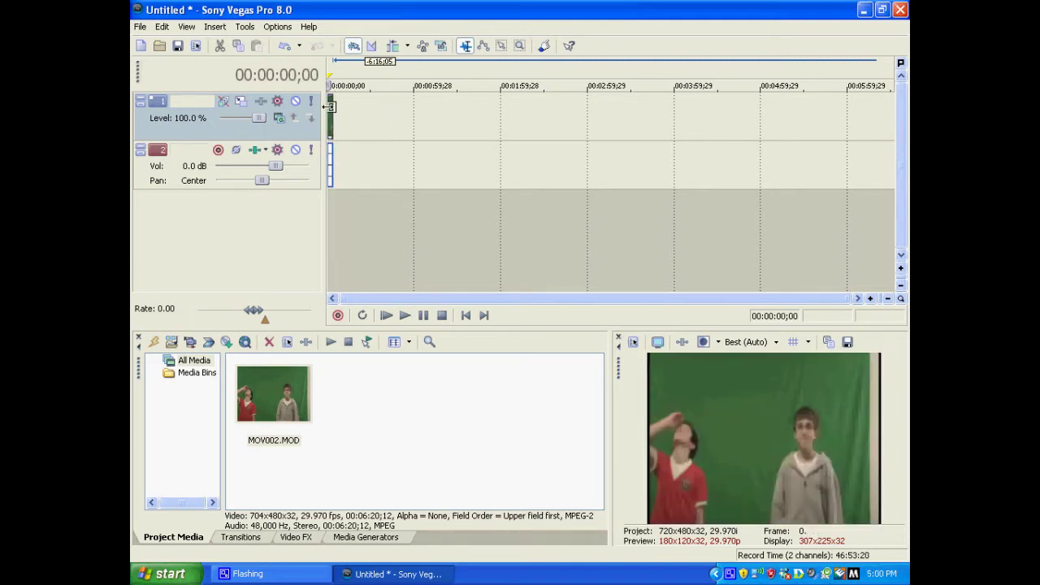
{"action": "scroll", "coordinate": [333, 107], "scroll_direction": "up", "scroll_amount": 5}
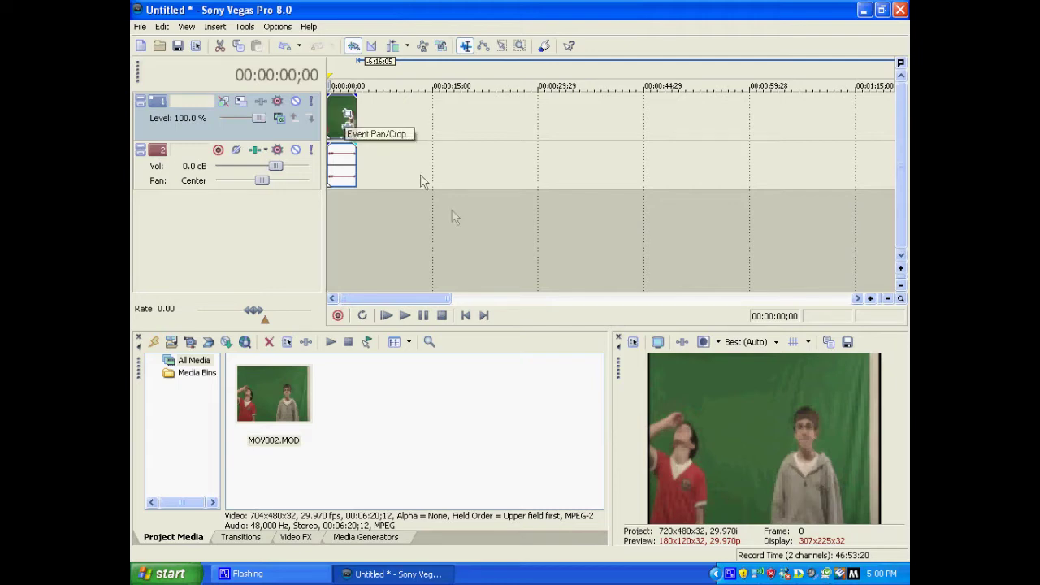
{"action": "left_click_drag", "start_coordinate": [617, 367], "coordinate": [382, 150]}
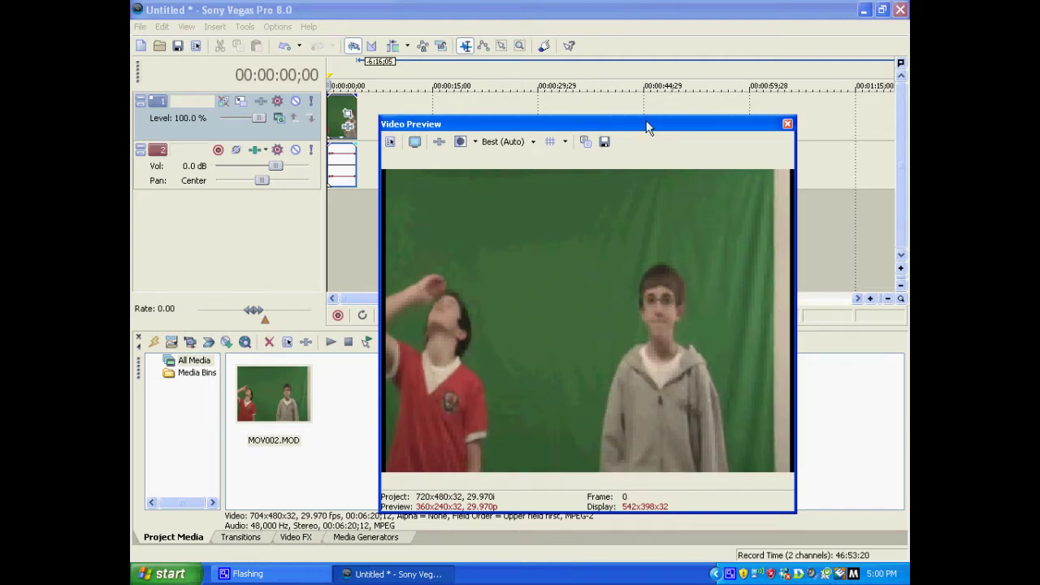
{"action": "left_click_drag", "start_coordinate": [648, 127], "coordinate": [868, 351]}
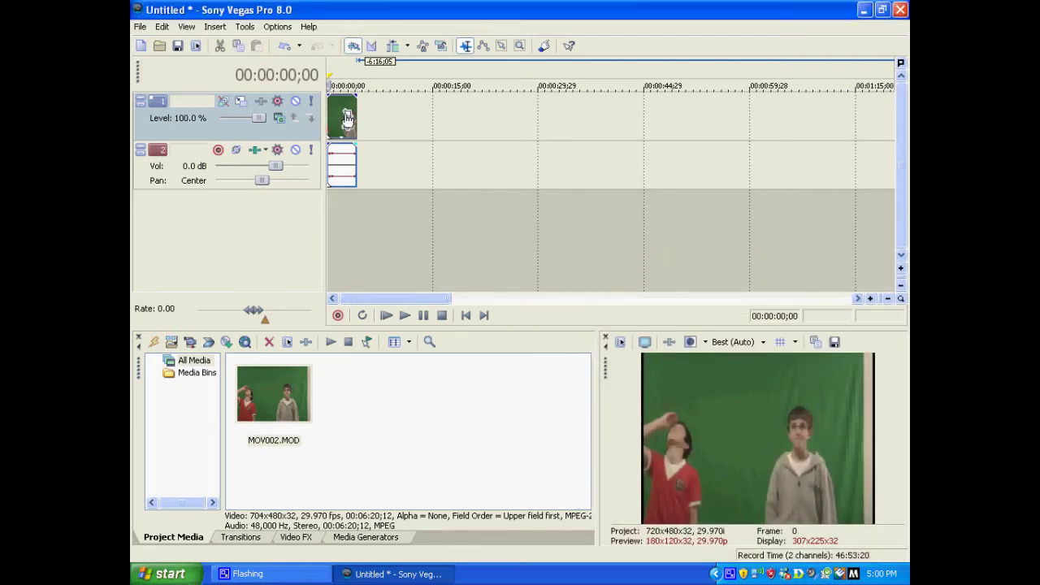
{"action": "left_click", "coordinate": [347, 115]}
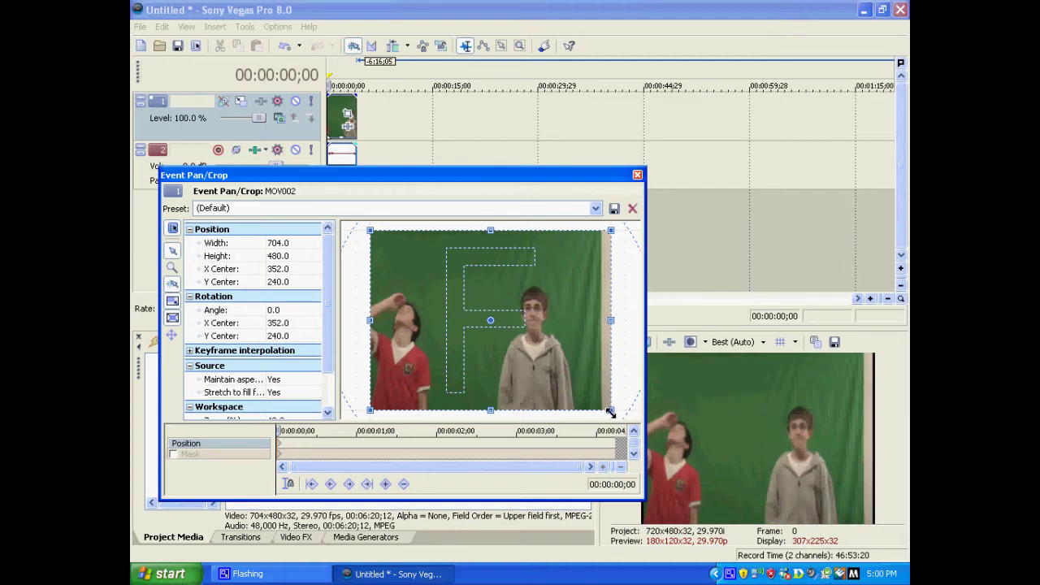
{"action": "mouse_move", "coordinate": [610, 412]}
{"action": "left_mouse_down"}
{"action": "mouse_move", "coordinate": [591, 393]}
{"action": "mouse_move", "coordinate": [612, 397]}
{"action": "left_mouse_up"}
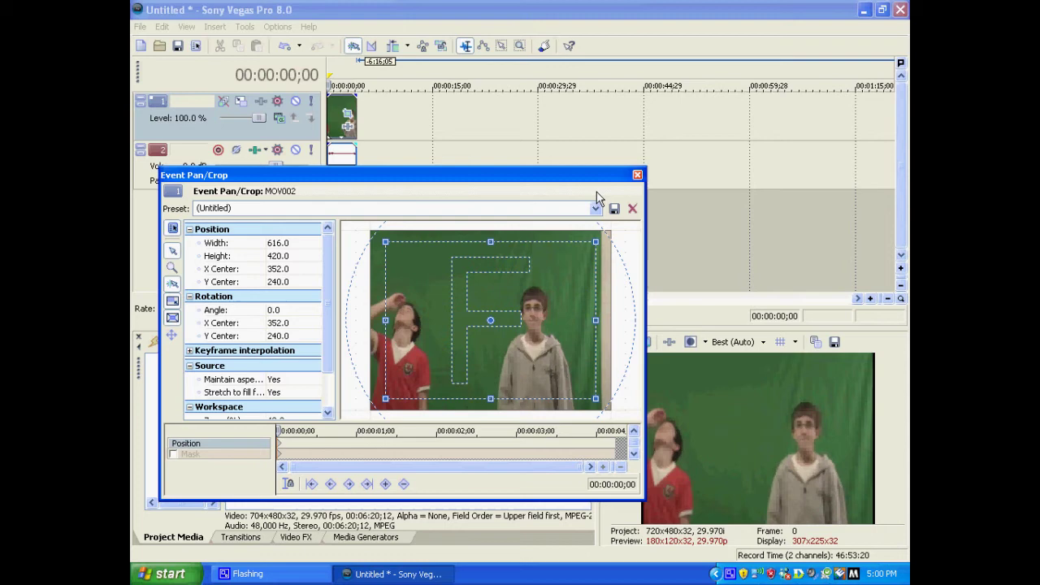
{"action": "left_click", "coordinate": [638, 177]}
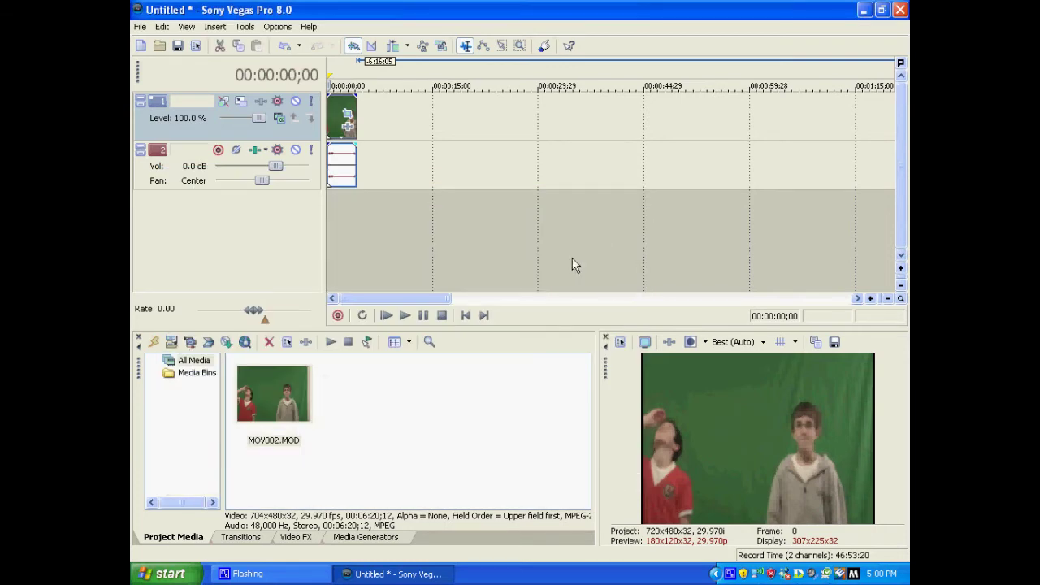
Step: Apply the Sony Chroma Keyer effect to the MOV002 video event
{"action": "left_click", "coordinate": [348, 130]}
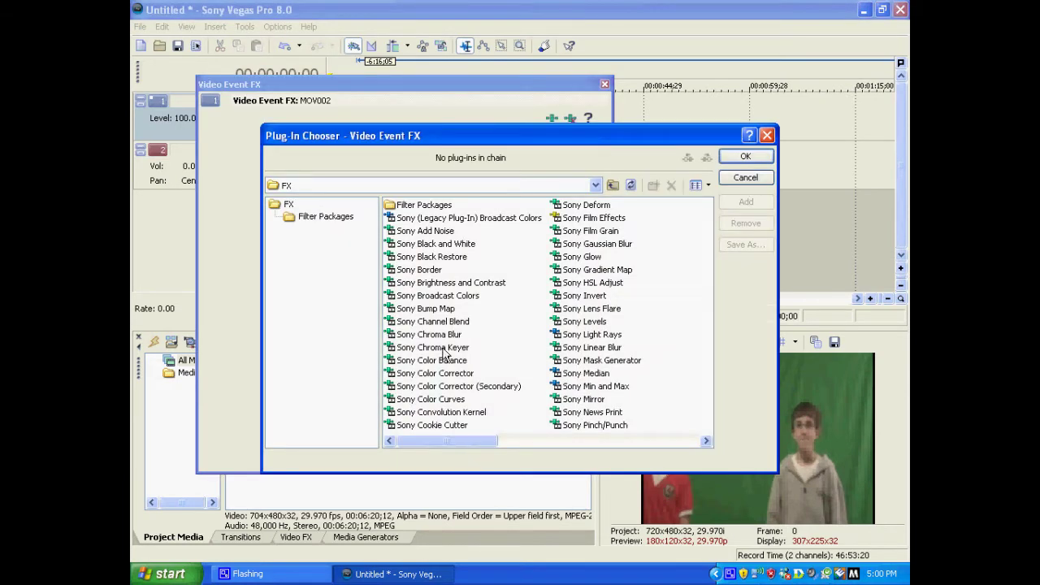
{"action": "left_click", "coordinate": [443, 349]}
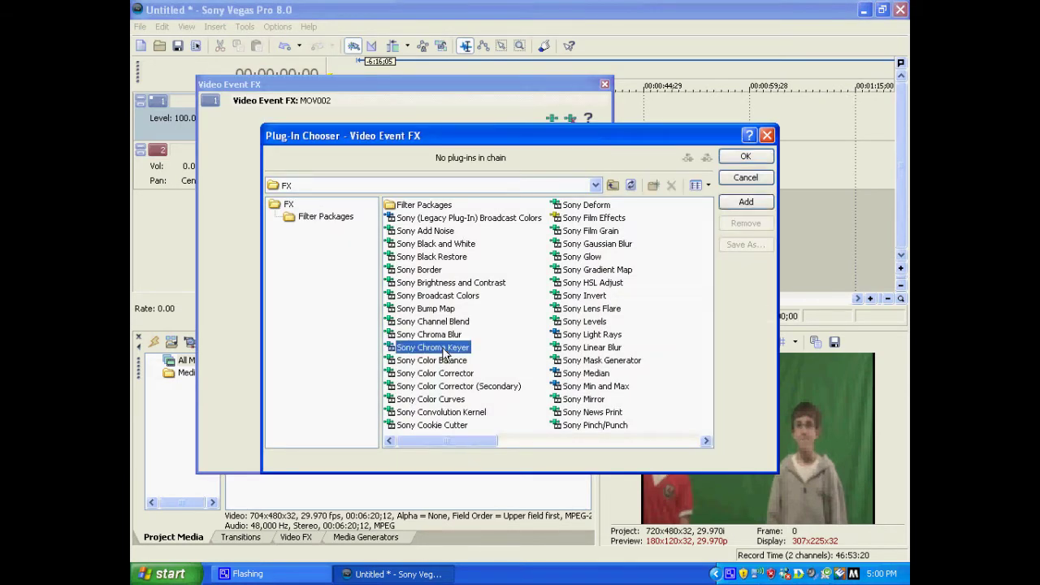
{"action": "left_click", "coordinate": [744, 158]}
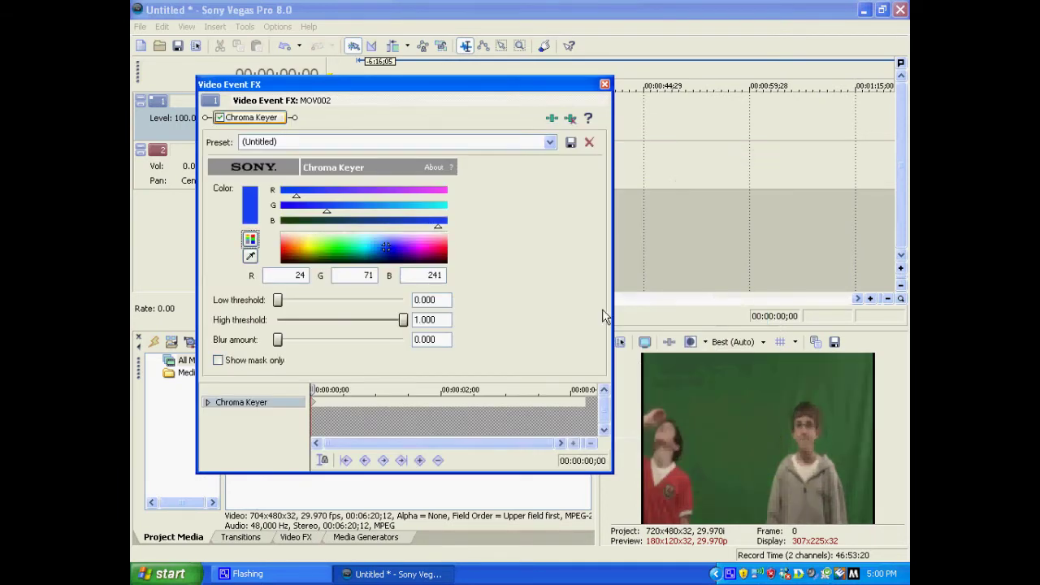
Step: Float the video preview larger beside the Chroma Keyer settings and pick the key-colour eyedropper
{"action": "left_click_drag", "start_coordinate": [556, 91], "coordinate": [483, 96]}
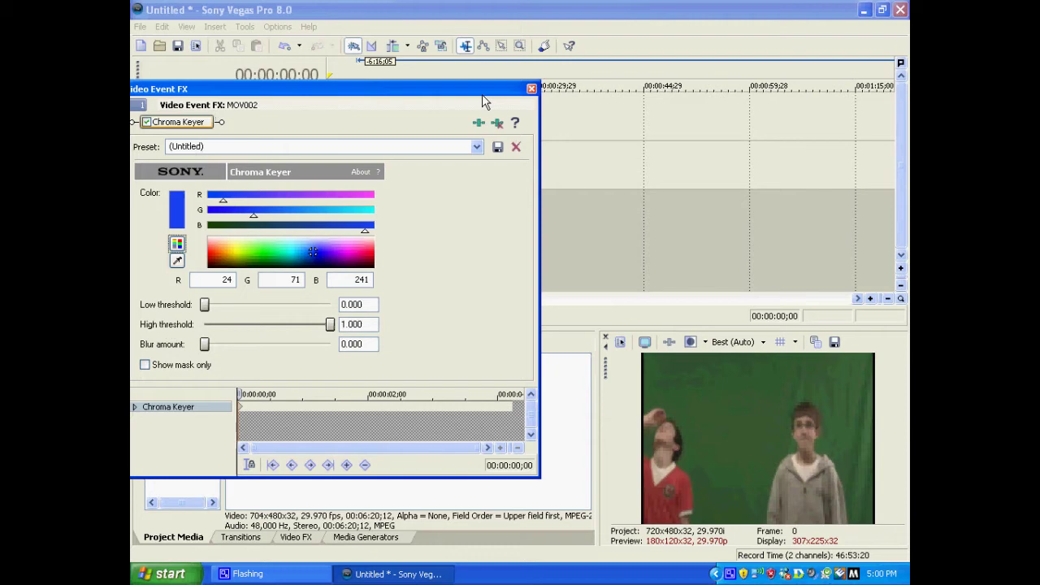
{"action": "left_click_drag", "start_coordinate": [604, 371], "coordinate": [568, 131]}
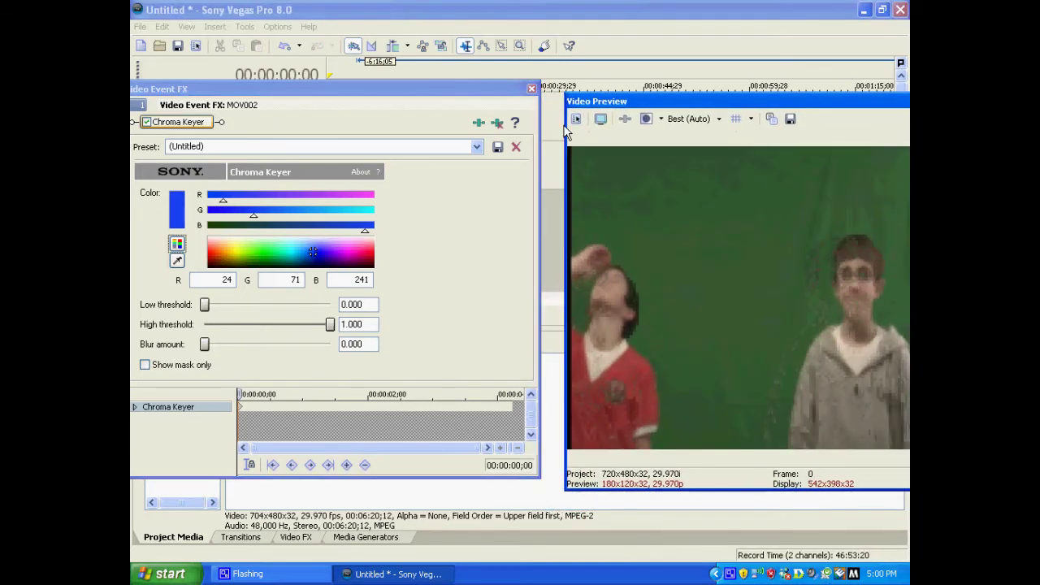
{"action": "left_click_drag", "start_coordinate": [516, 91], "coordinate": [533, 97]}
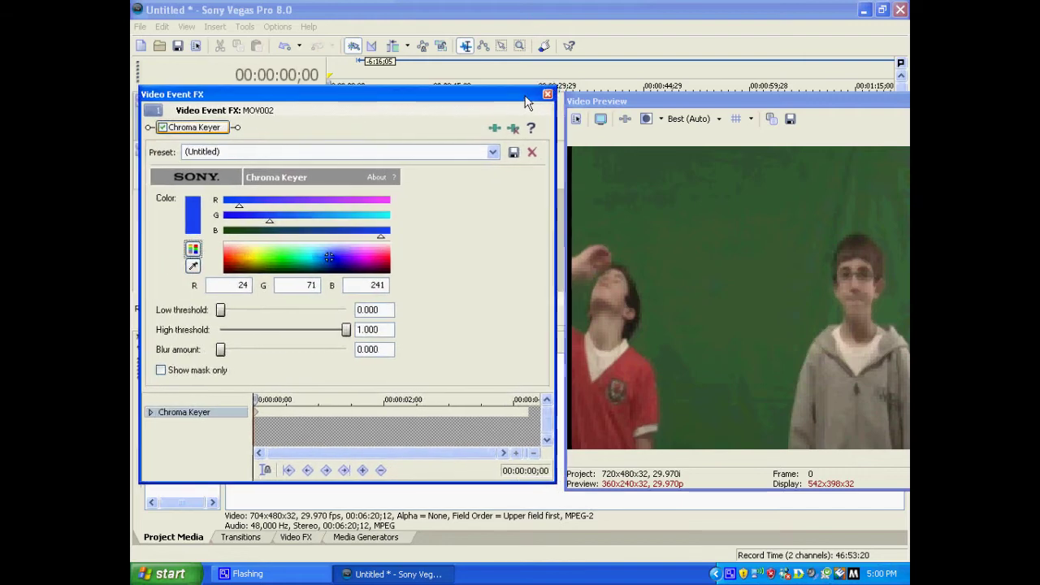
{"action": "left_click", "coordinate": [194, 266]}
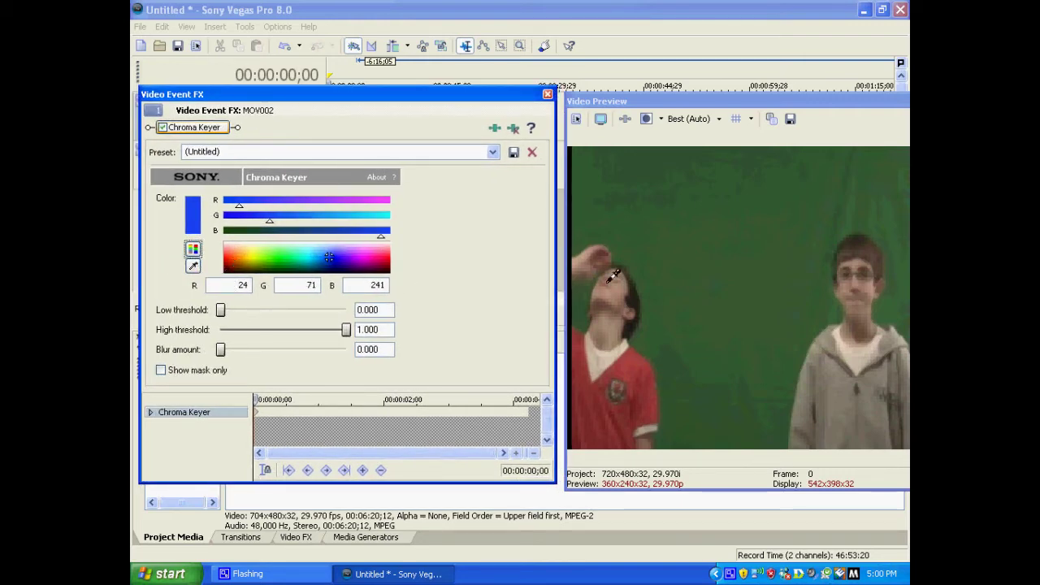
Step: Sample the green backdrop as key colour and tighten the thresholds to 0.145 and 0.103 in mask view
{"action": "left_click", "coordinate": [727, 238]}
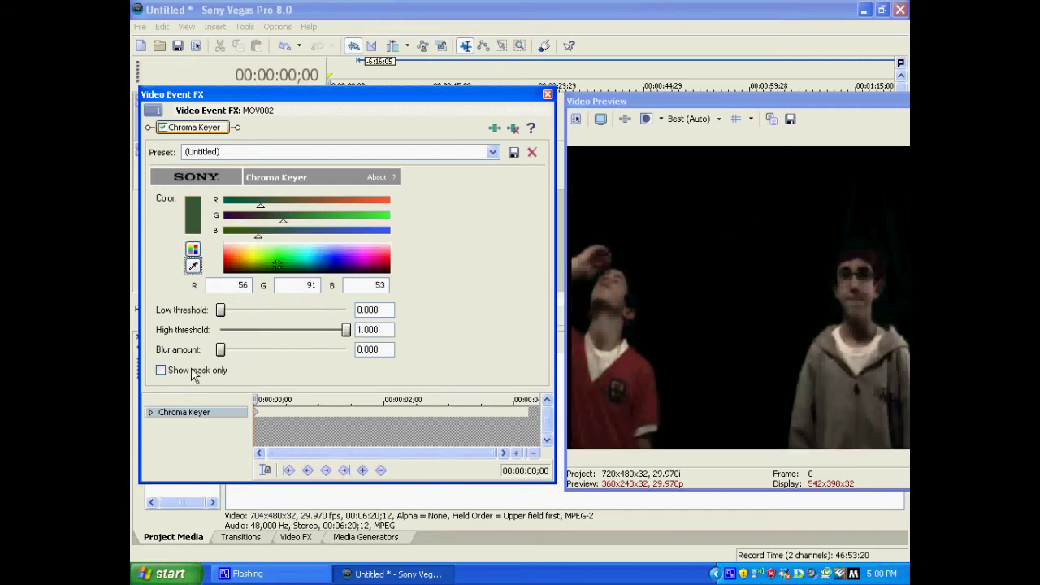
{"action": "left_click", "coordinate": [161, 370]}
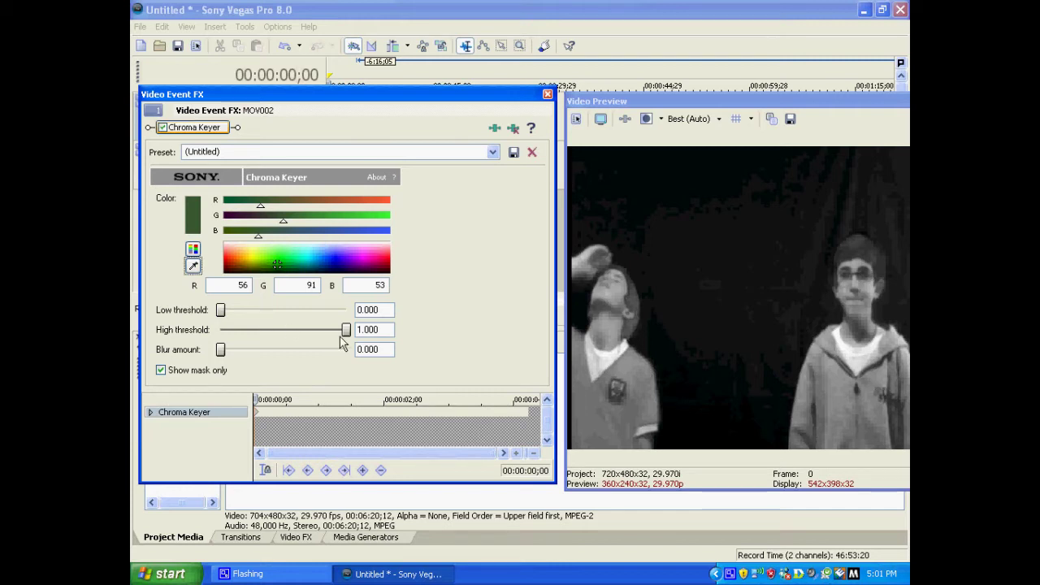
{"action": "left_click_drag", "start_coordinate": [346, 329], "coordinate": [239, 312]}
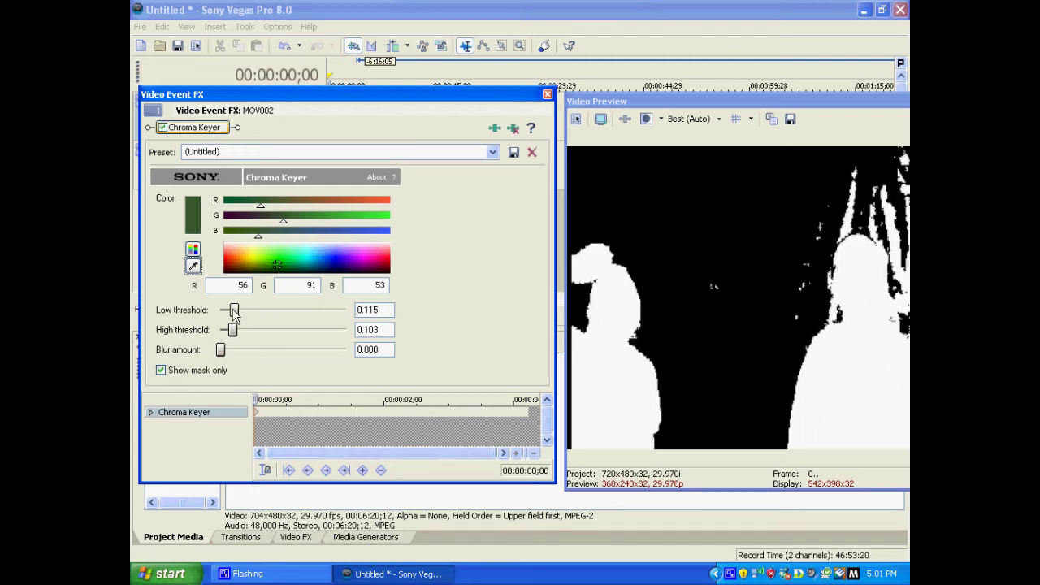
{"action": "left_click_drag", "start_coordinate": [233, 314], "coordinate": [238, 313]}
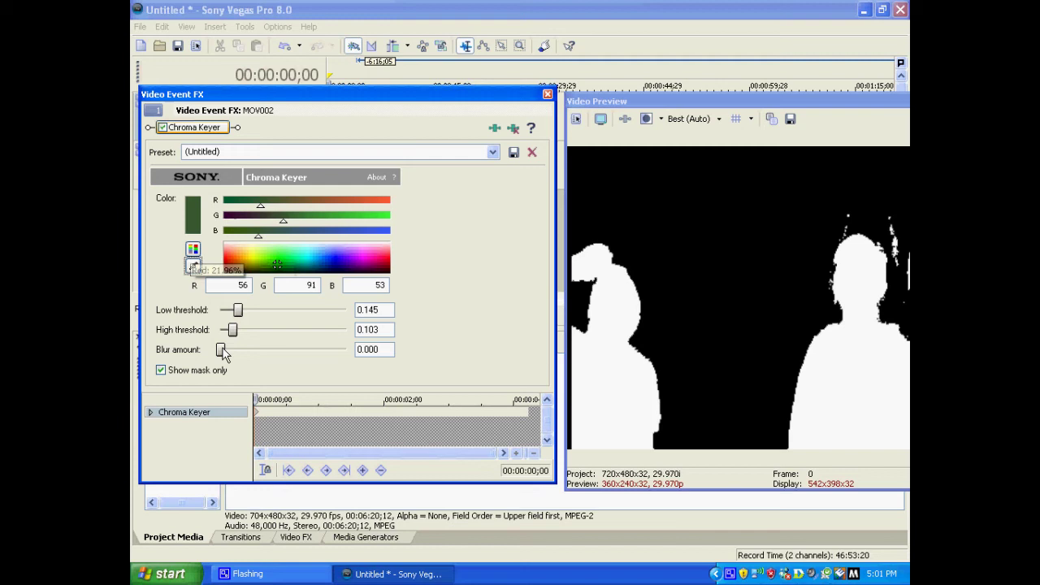
Step: Set the mask blur to 0.066 and the HSL key colour to H 82, S 67, L 82
{"action": "left_click_drag", "start_coordinate": [222, 351], "coordinate": [232, 355]}
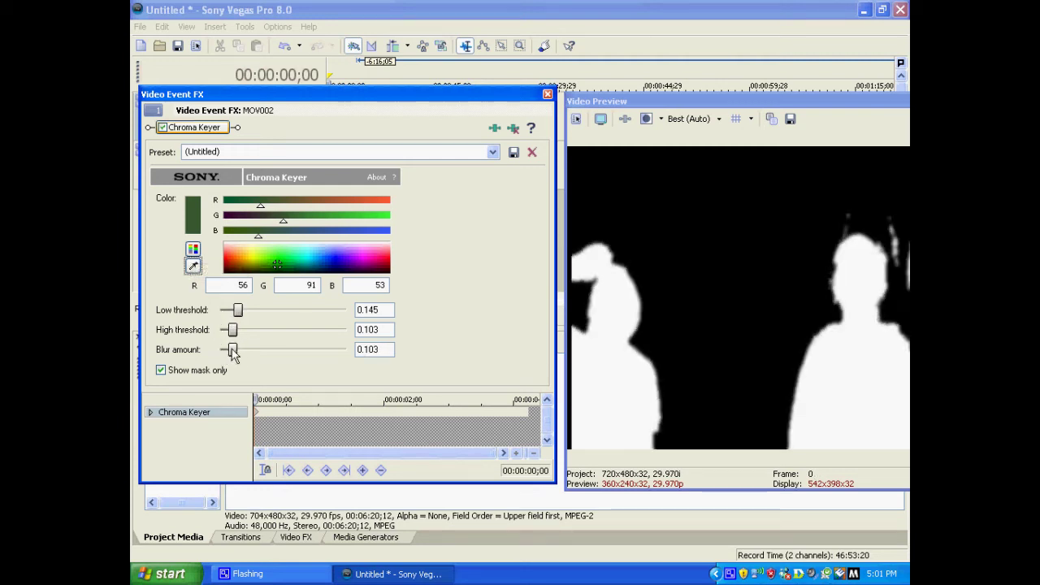
{"action": "left_click", "coordinate": [194, 250]}
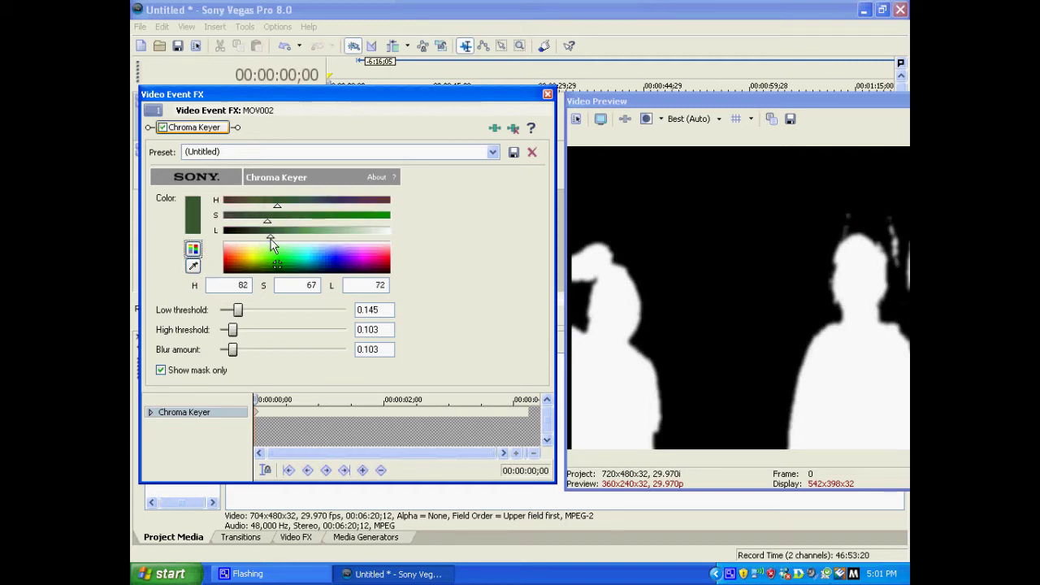
{"action": "mouse_move", "coordinate": [271, 238]}
{"action": "left_mouse_down"}
{"action": "mouse_move", "coordinate": [257, 237]}
{"action": "mouse_move", "coordinate": [277, 233]}
{"action": "left_mouse_up"}
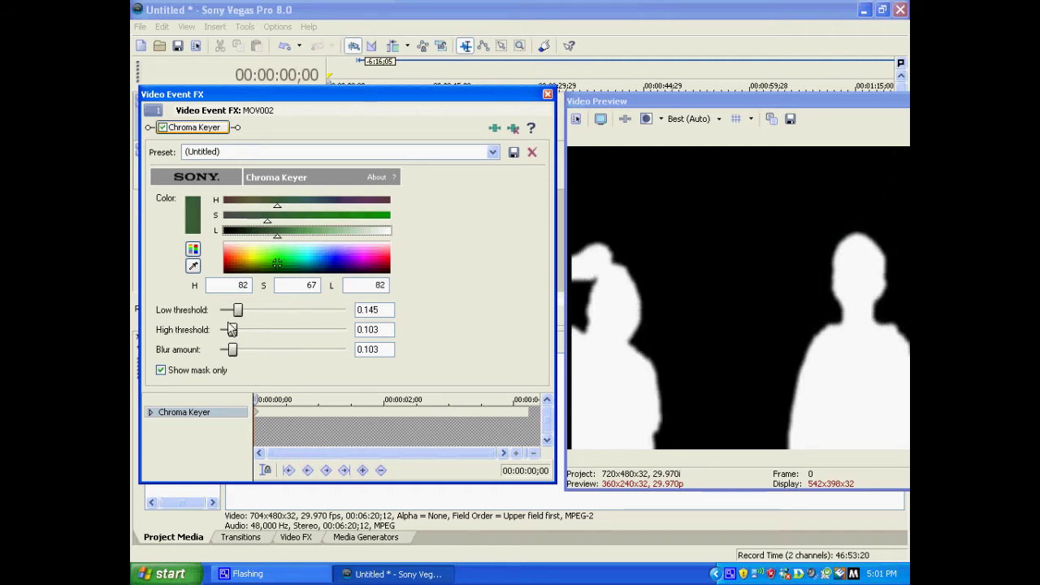
{"action": "mouse_move", "coordinate": [233, 349]}
{"action": "left_mouse_down"}
{"action": "mouse_move", "coordinate": [209, 351]}
{"action": "mouse_move", "coordinate": [227, 351]}
{"action": "left_mouse_up"}
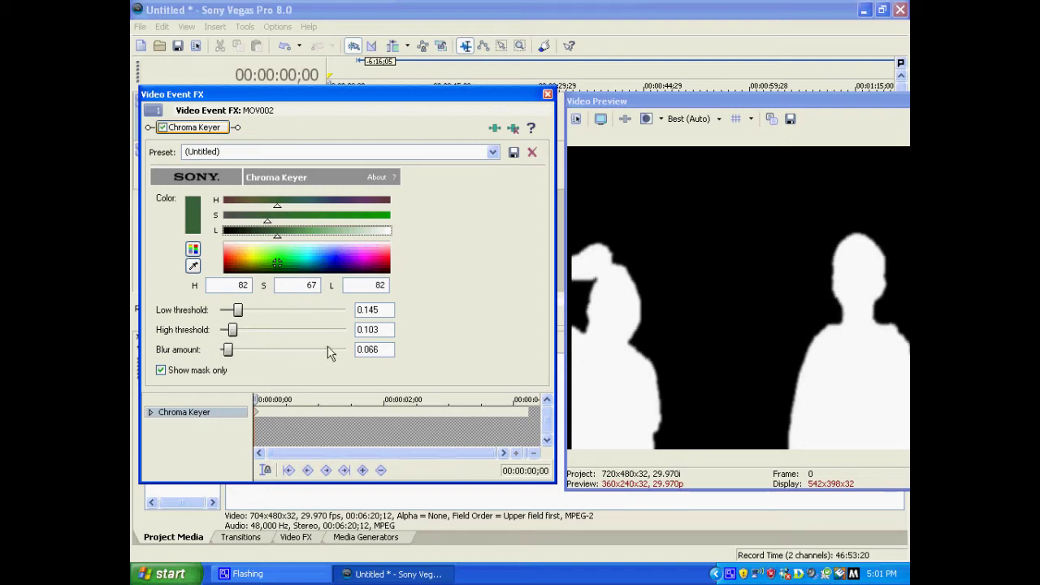
Step: On the full-colour view, set low threshold 0.139 and key lightness 90, then close FX and re-dock the preview
{"action": "left_click", "coordinate": [161, 370]}
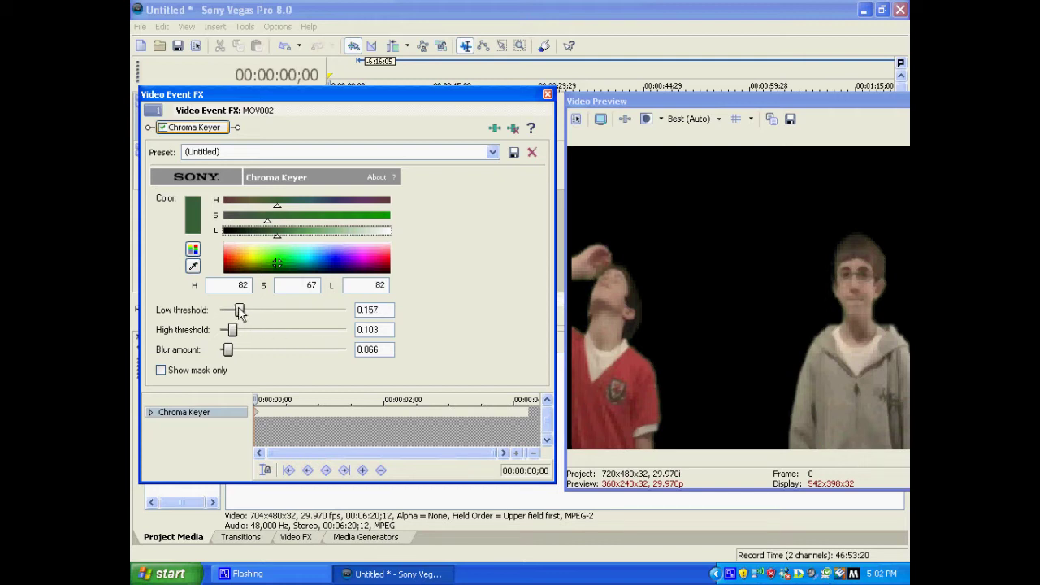
{"action": "left_click_drag", "start_coordinate": [238, 307], "coordinate": [236, 306]}
{"action": "left_click", "coordinate": [192, 251]}
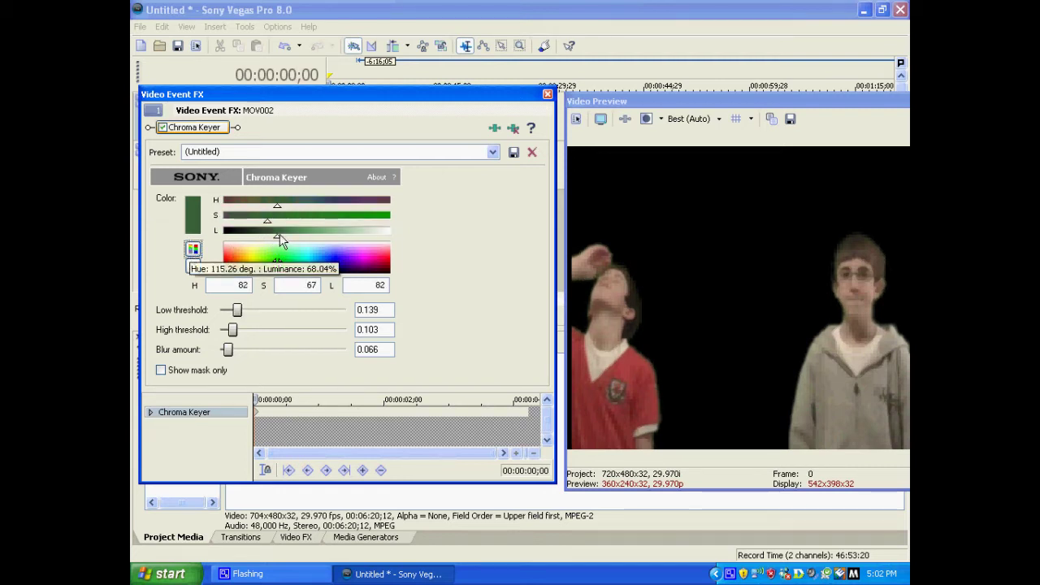
{"action": "left_click", "coordinate": [280, 234]}
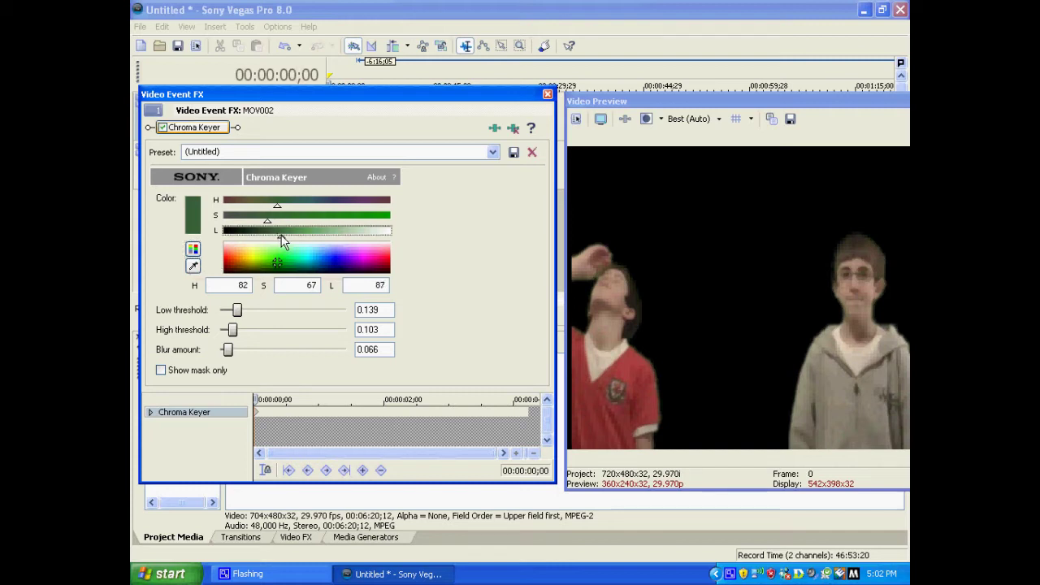
{"action": "left_click", "coordinate": [280, 234]}
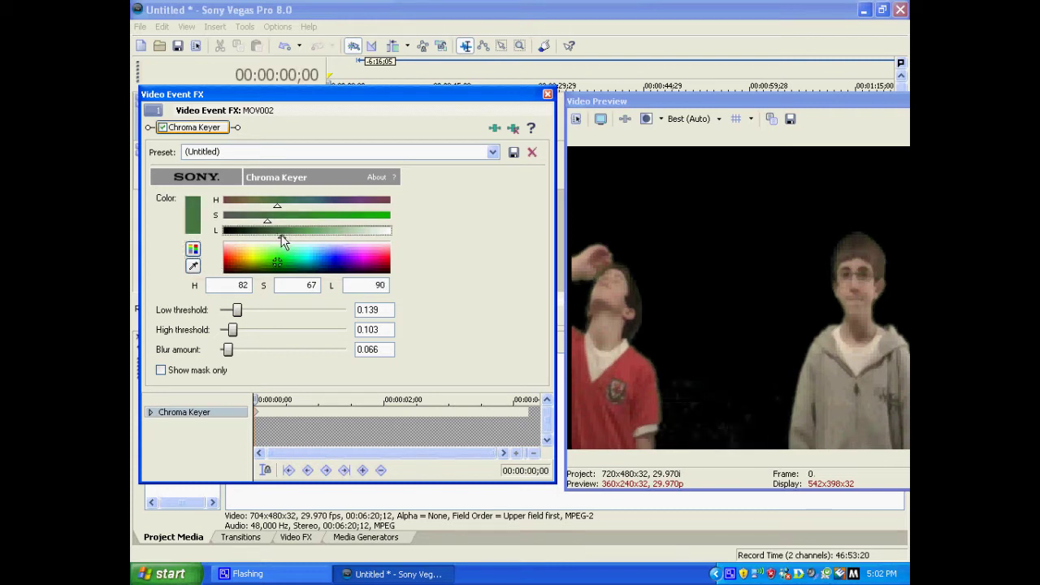
{"action": "left_click", "coordinate": [547, 96]}
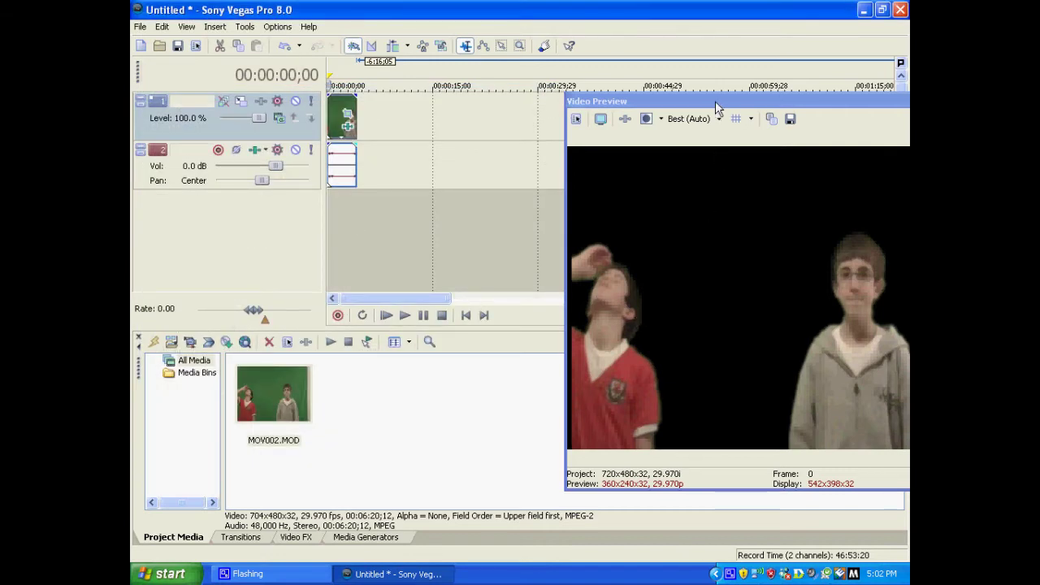
{"action": "left_click_drag", "start_coordinate": [715, 101], "coordinate": [727, 321]}
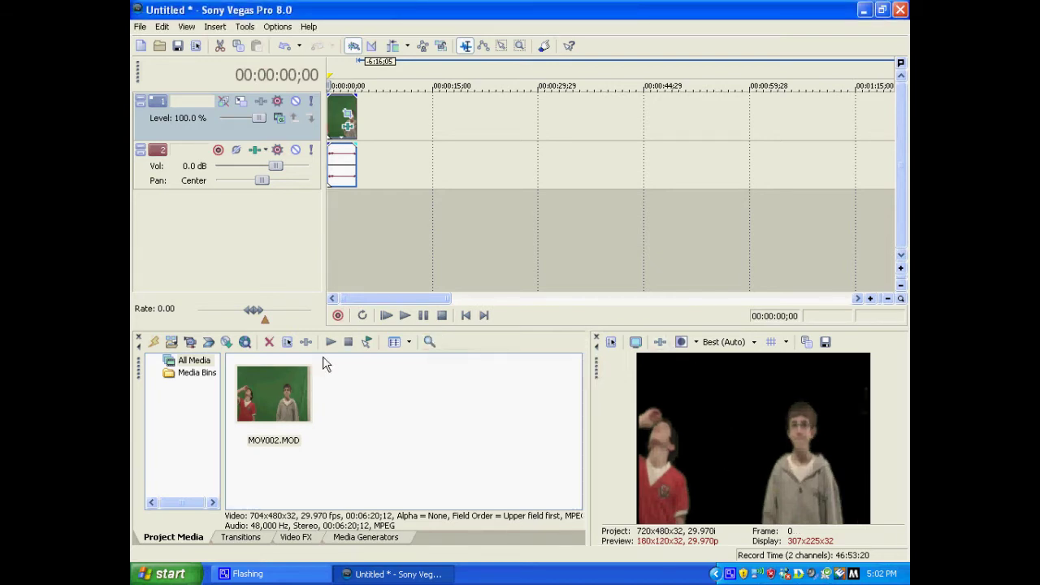
Step: Apply Color Curves to the MOV002 clip and pull the curve down to crush the dancers to black
{"action": "left_click", "coordinate": [298, 537]}
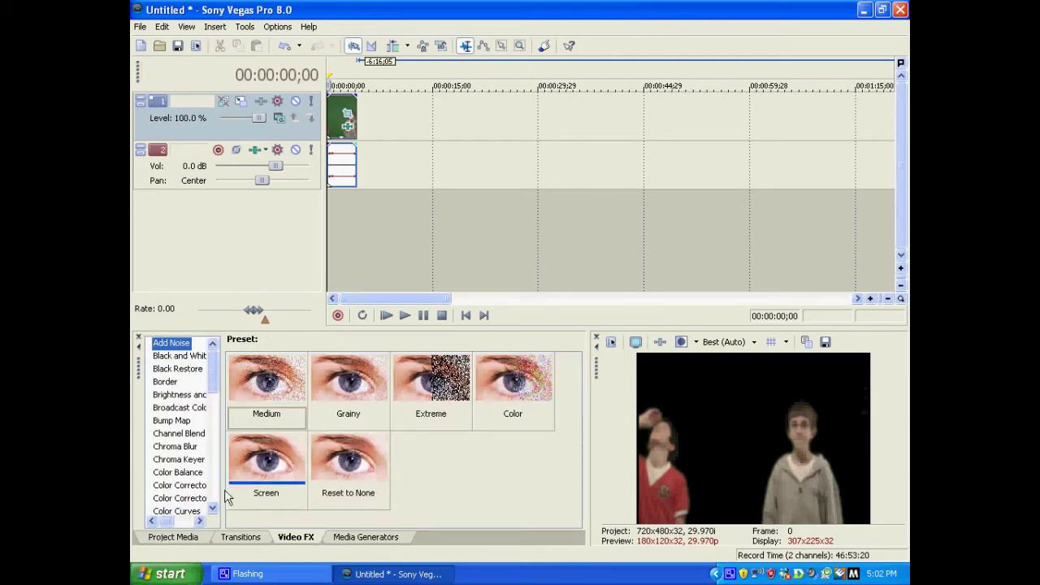
{"action": "left_click", "coordinate": [186, 513]}
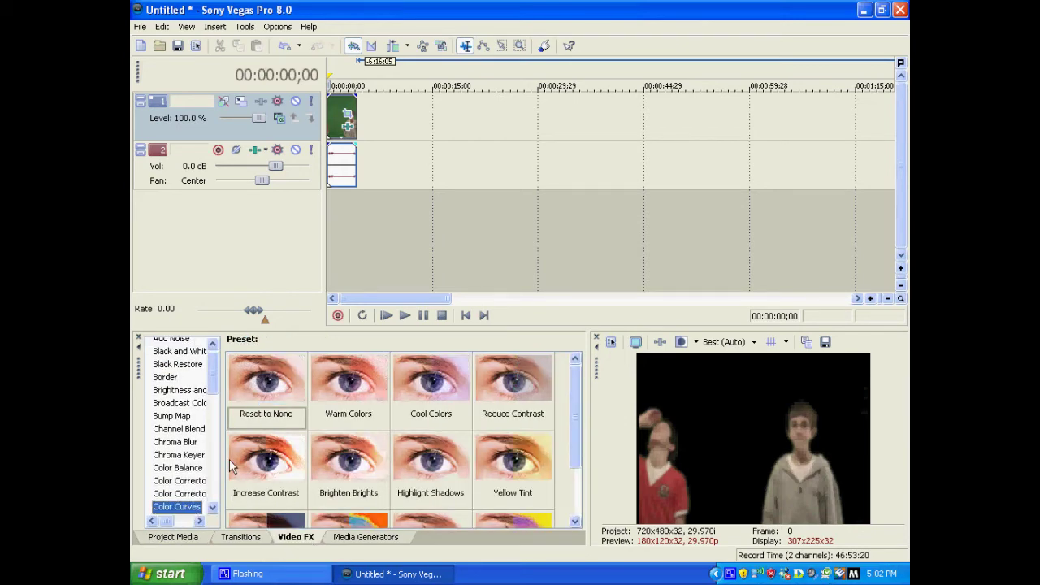
{"action": "left_click_drag", "start_coordinate": [273, 394], "coordinate": [412, 4]}
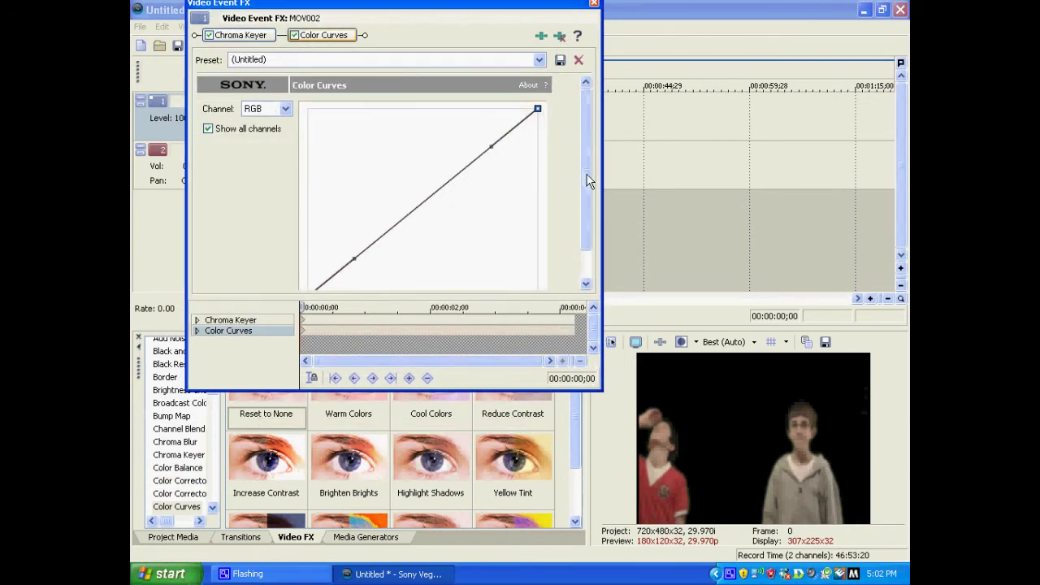
{"action": "scroll", "coordinate": [589, 180], "scroll_direction": "down", "scroll_amount": 2}
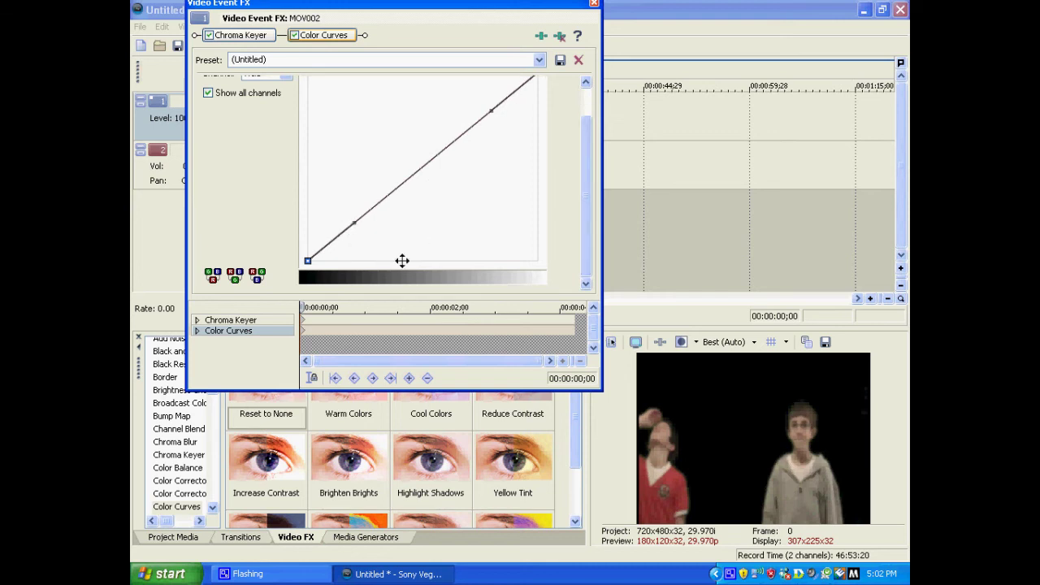
{"action": "left_click_drag", "start_coordinate": [402, 260], "coordinate": [529, 309]}
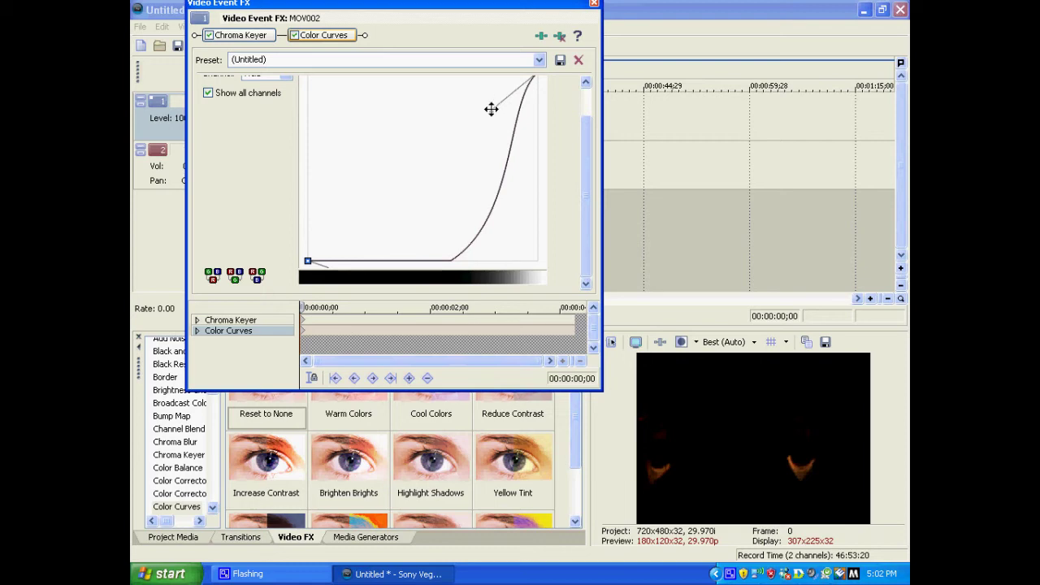
{"action": "left_click_drag", "start_coordinate": [493, 116], "coordinate": [591, 567]}
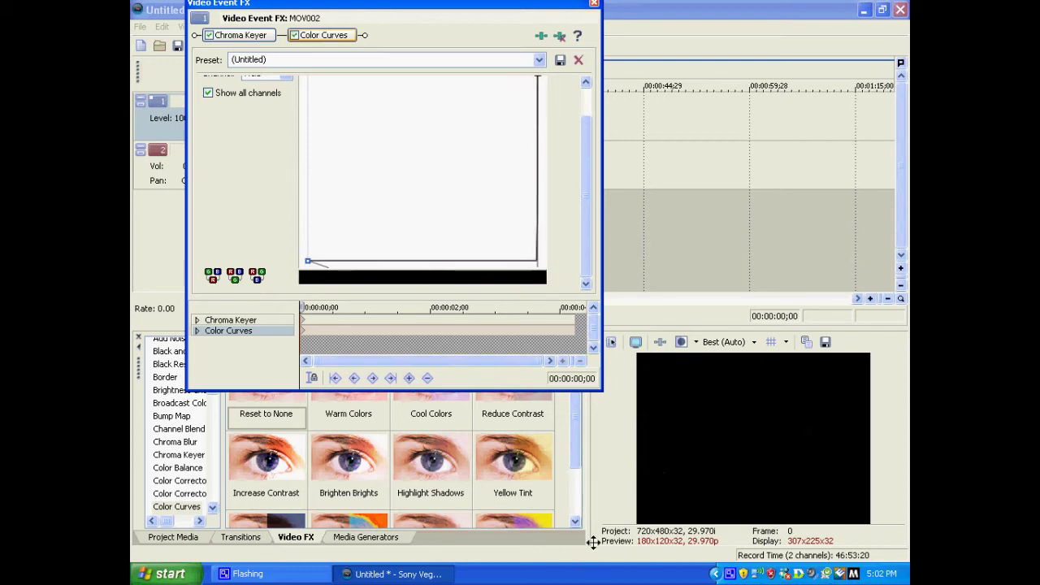
{"action": "left_click", "coordinate": [592, 5]}
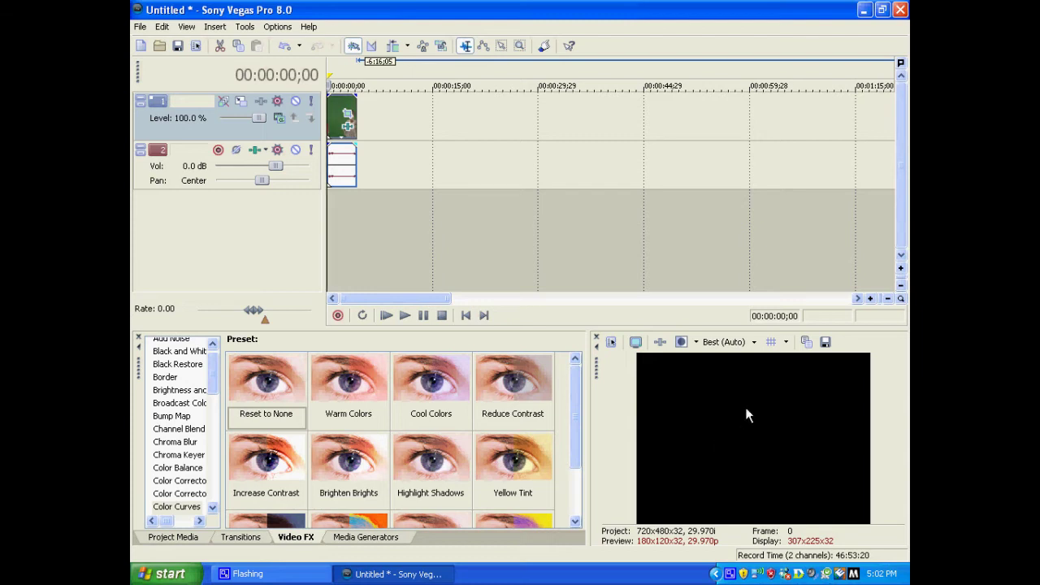
Step: Add the orange Solid Color generator on a new third track, trimmed to the dancers clip's length
{"action": "left_click", "coordinate": [391, 537]}
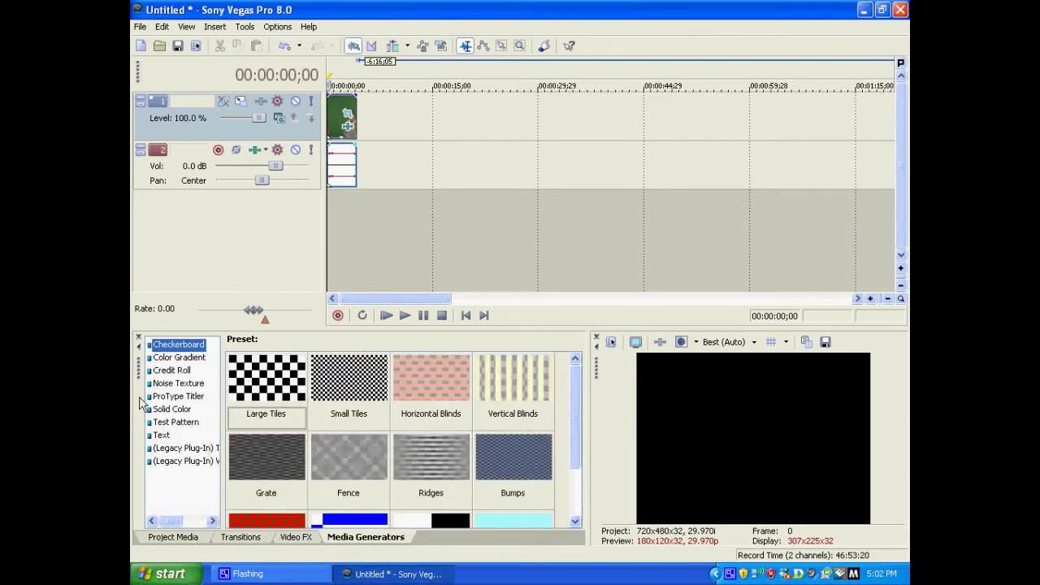
{"action": "left_click", "coordinate": [171, 410]}
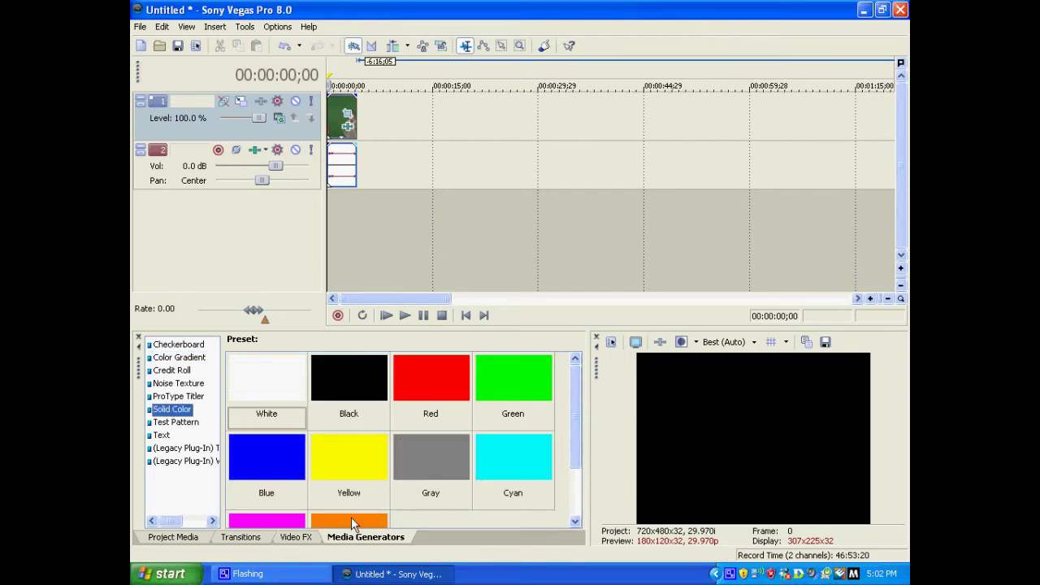
{"action": "left_click_drag", "start_coordinate": [351, 516], "coordinate": [422, 283]}
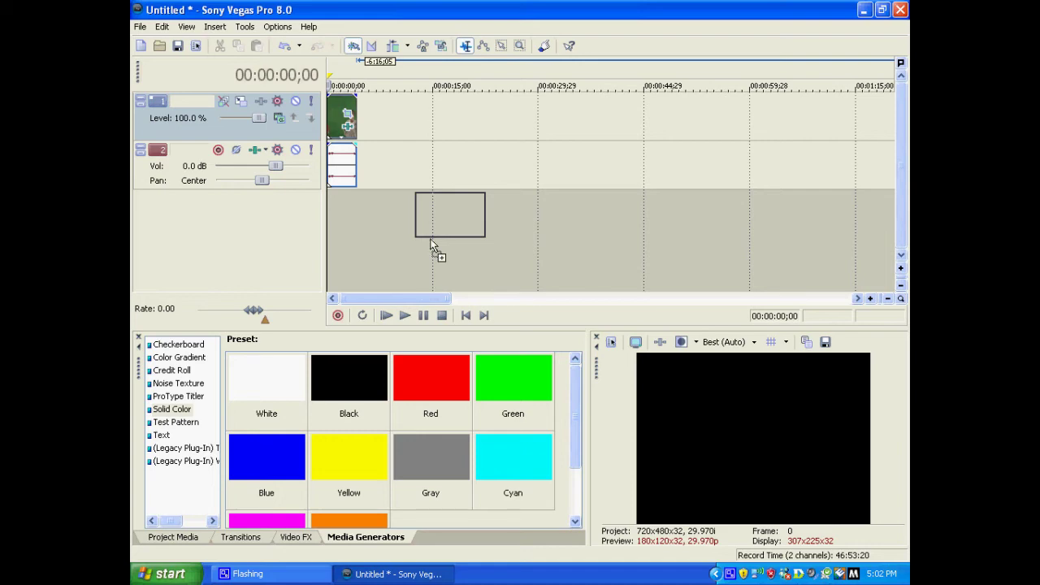
{"action": "left_click_drag", "start_coordinate": [431, 244], "coordinate": [332, 233]}
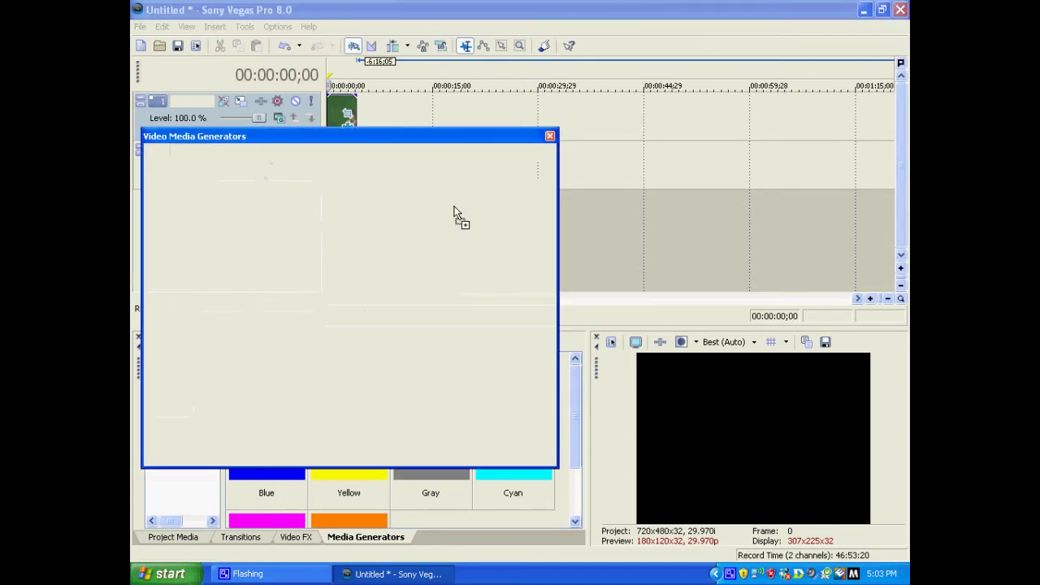
{"action": "left_click", "coordinate": [549, 136]}
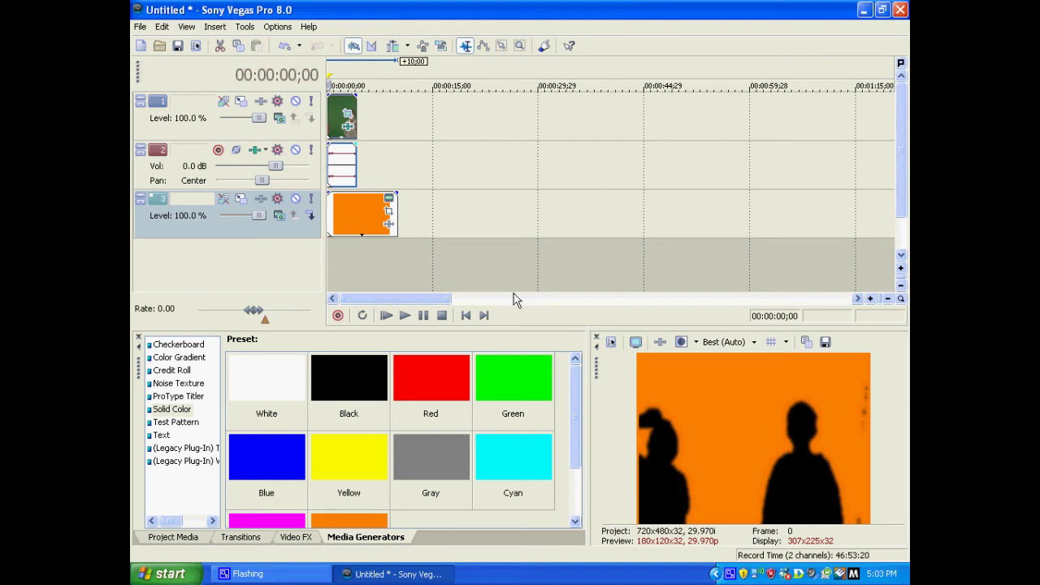
{"action": "left_click_drag", "start_coordinate": [395, 209], "coordinate": [356, 209]}
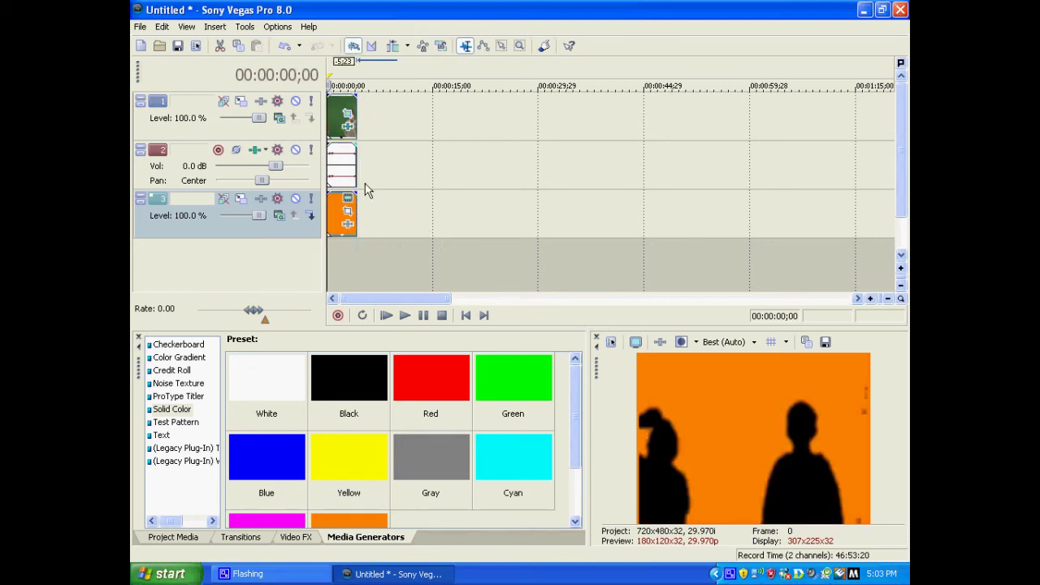
Step: In the clip's Chroma Keyer, keep key lightness at 90 and raise the low threshold to 0.169
{"action": "left_click", "coordinate": [347, 126]}
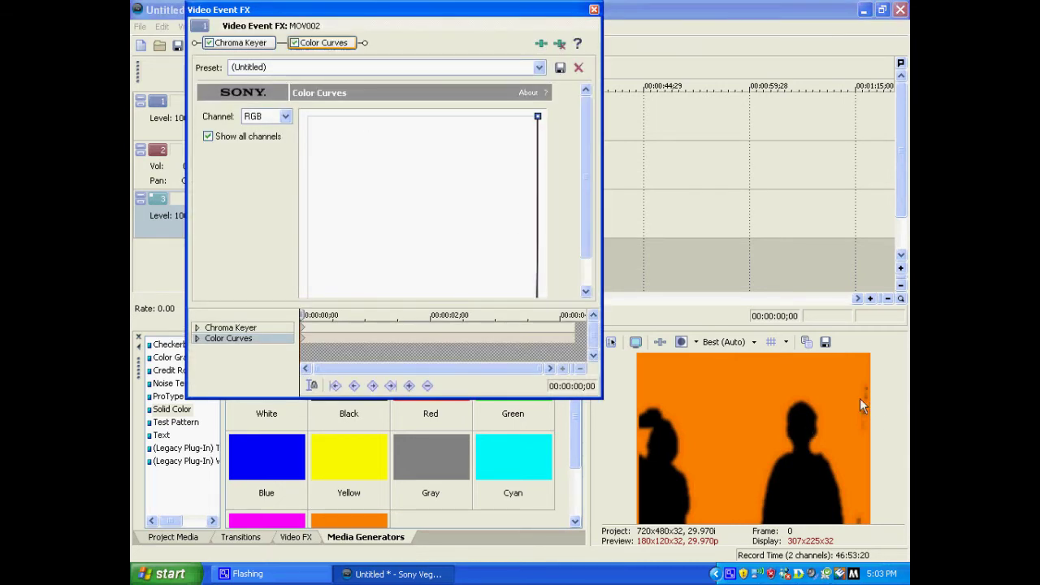
{"action": "left_click", "coordinate": [248, 43]}
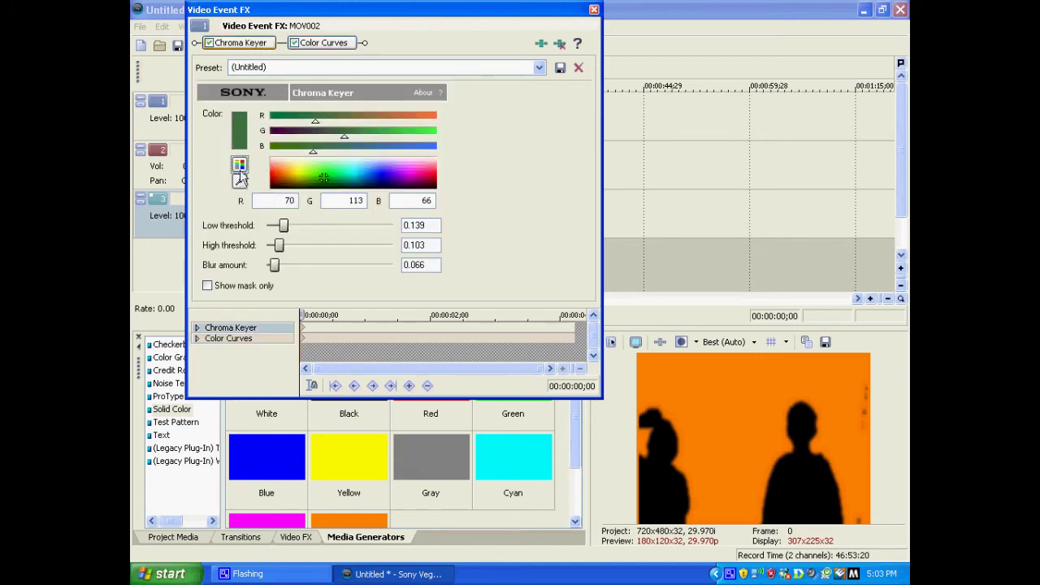
{"action": "left_click", "coordinate": [239, 165]}
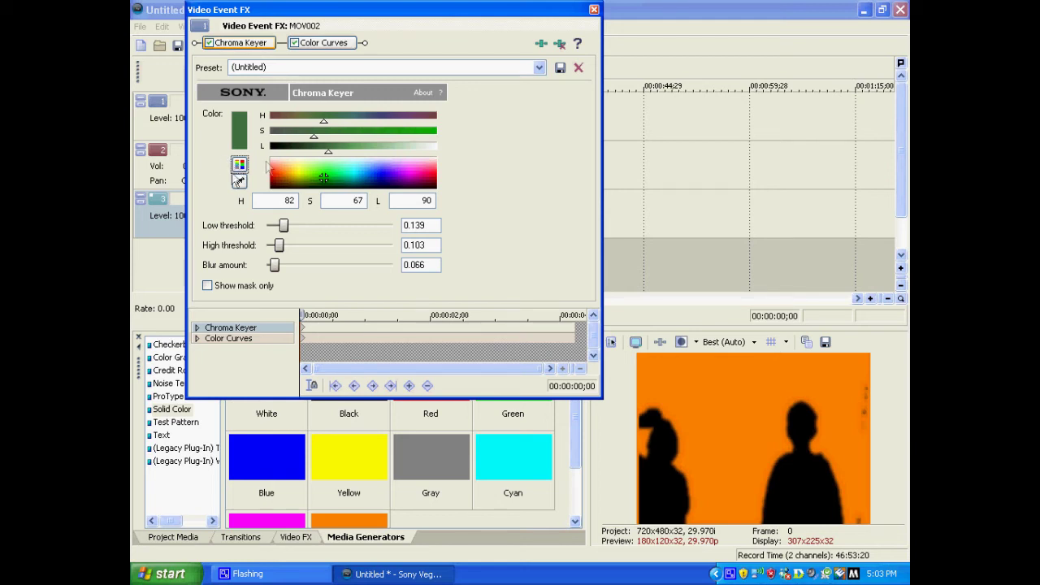
{"action": "left_click", "coordinate": [328, 147]}
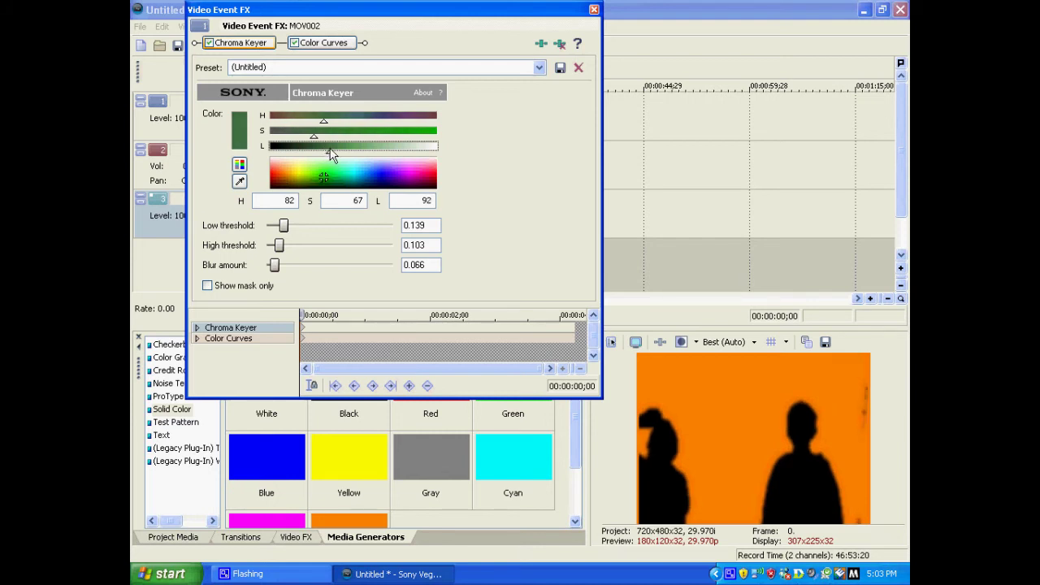
{"action": "left_click", "coordinate": [328, 148]}
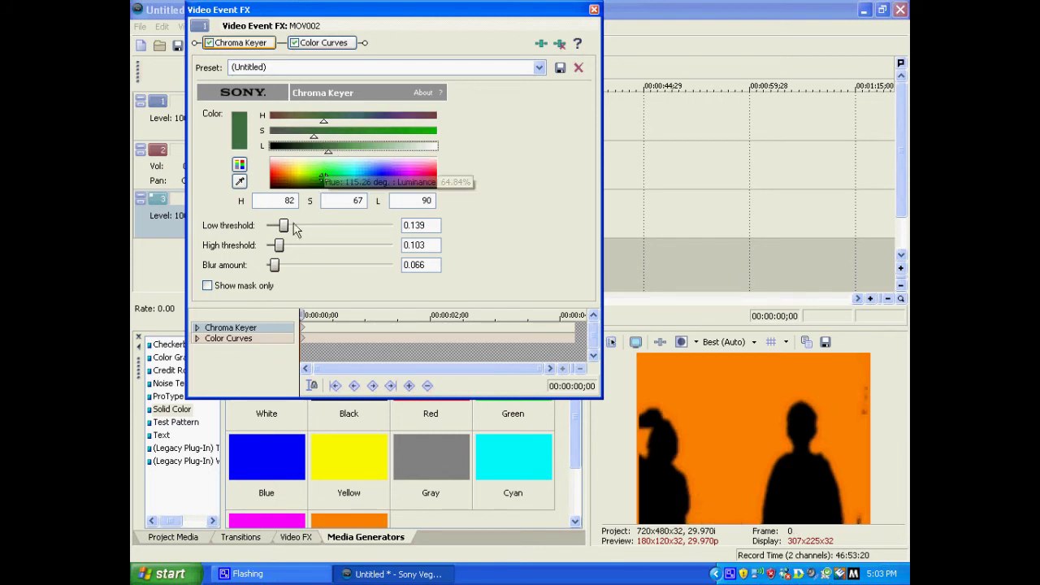
{"action": "left_click_drag", "start_coordinate": [284, 223], "coordinate": [290, 224]}
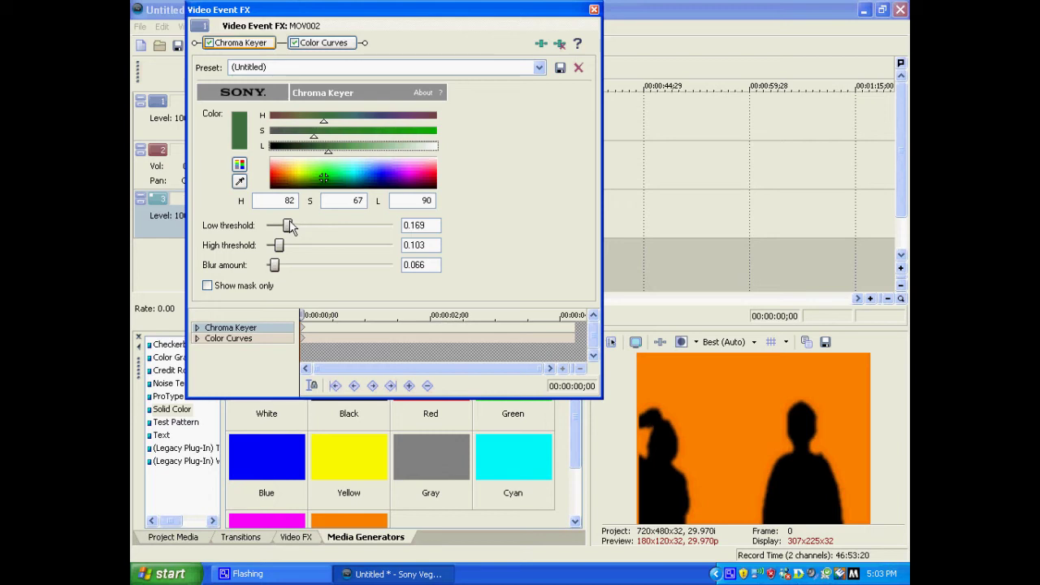
{"action": "left_click", "coordinate": [594, 10]}
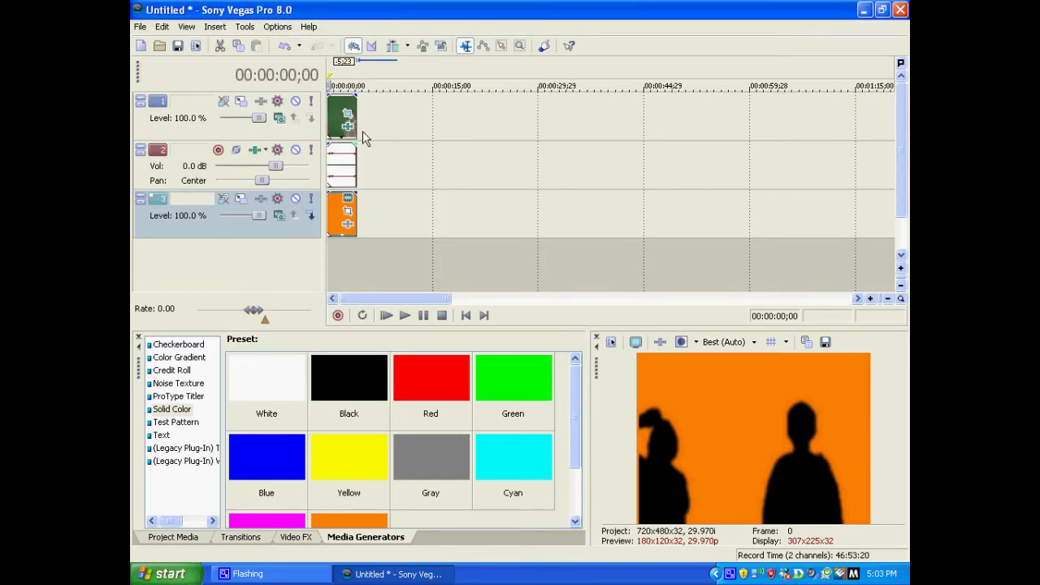
{"action": "key", "text": "space"}
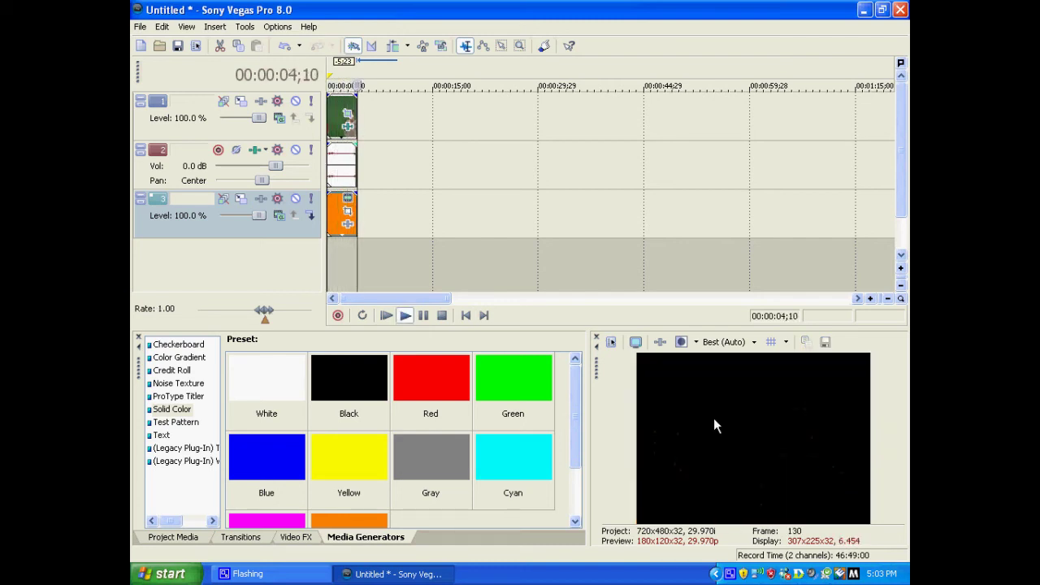
{"action": "key", "text": "Return"}
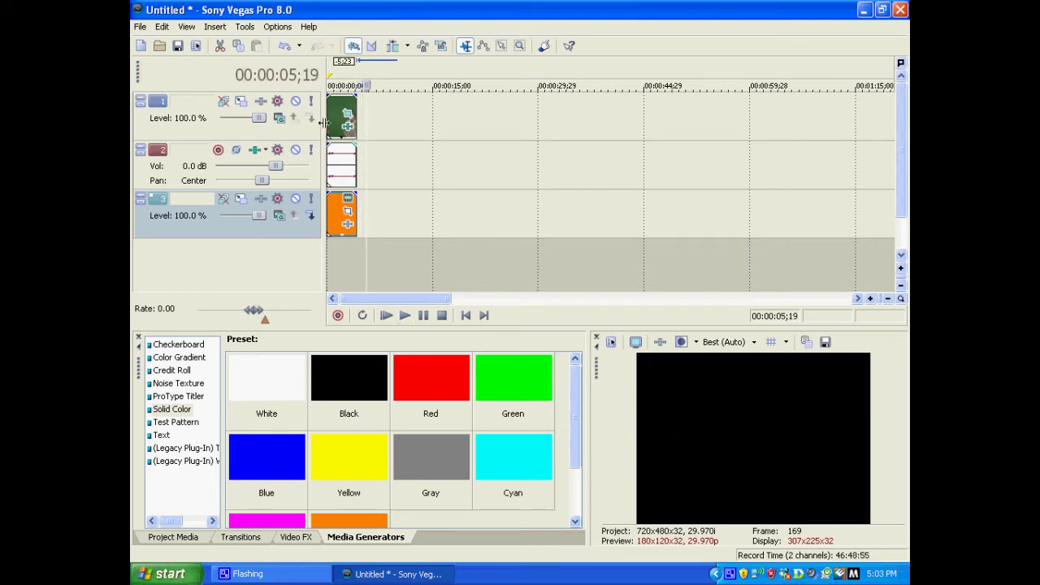
{"action": "left_click", "coordinate": [334, 131]}
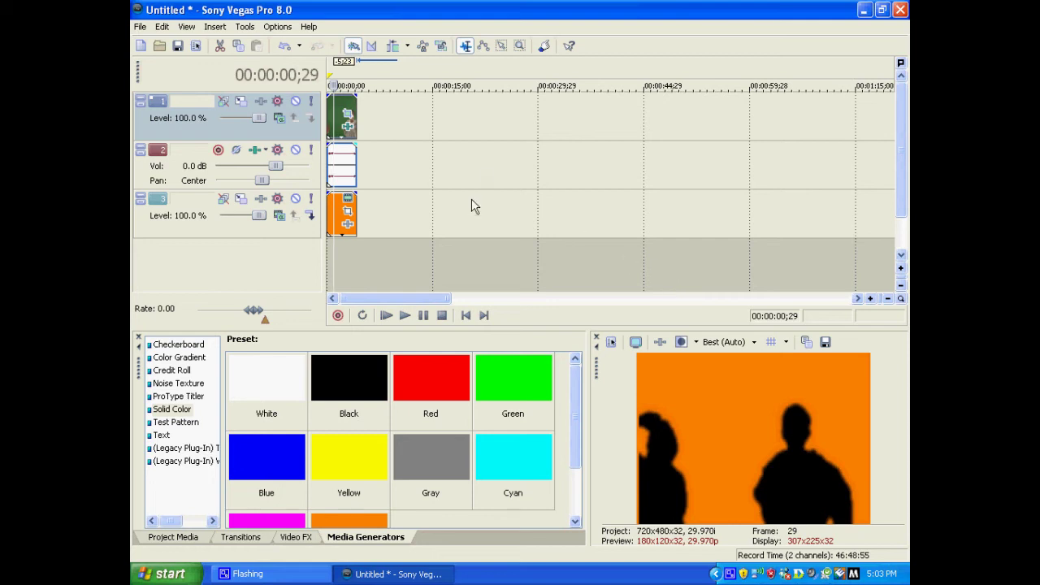
Step: Set the dancers clip's Chroma Keyer blur amount to 0.060, checking the edges in mask-only view
{"action": "left_click", "coordinate": [347, 129]}
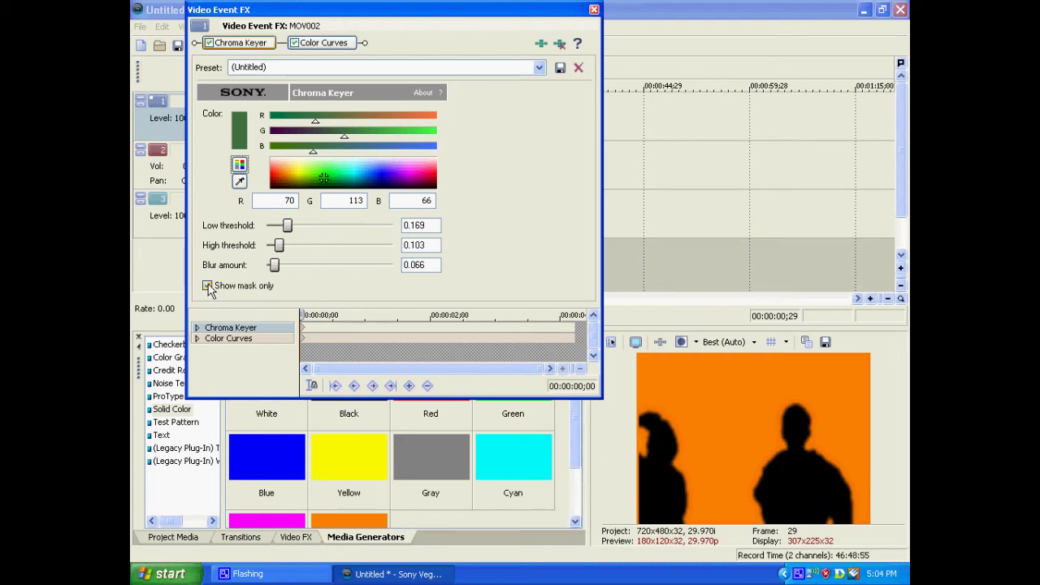
{"action": "left_click", "coordinate": [207, 287]}
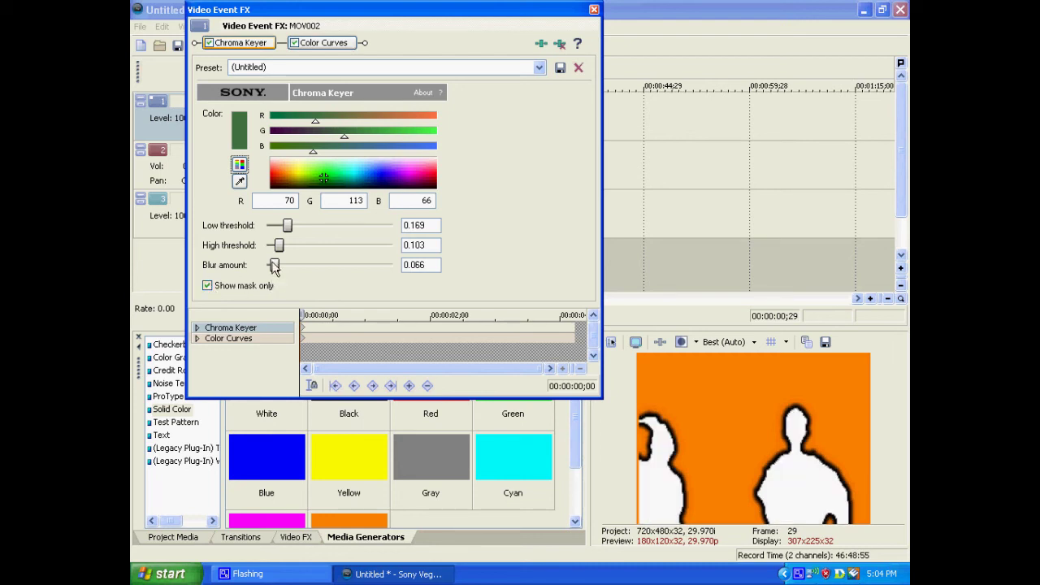
{"action": "left_click_drag", "start_coordinate": [274, 267], "coordinate": [267, 267]}
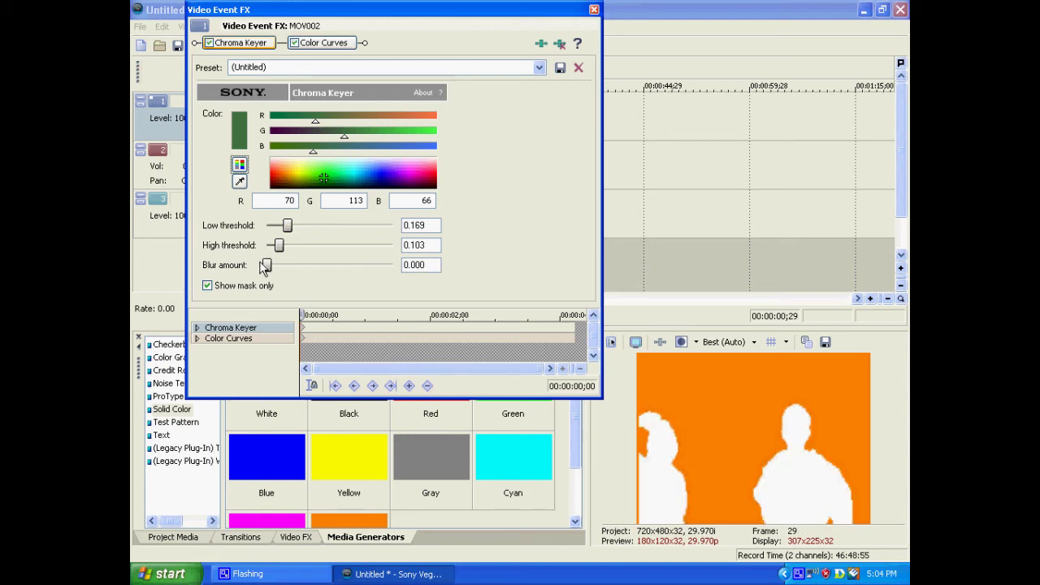
{"action": "left_click", "coordinate": [207, 286]}
{"action": "mouse_move", "coordinate": [266, 268]}
{"action": "left_mouse_down"}
{"action": "mouse_move", "coordinate": [396, 268]}
{"action": "mouse_move", "coordinate": [268, 265]}
{"action": "left_mouse_up"}
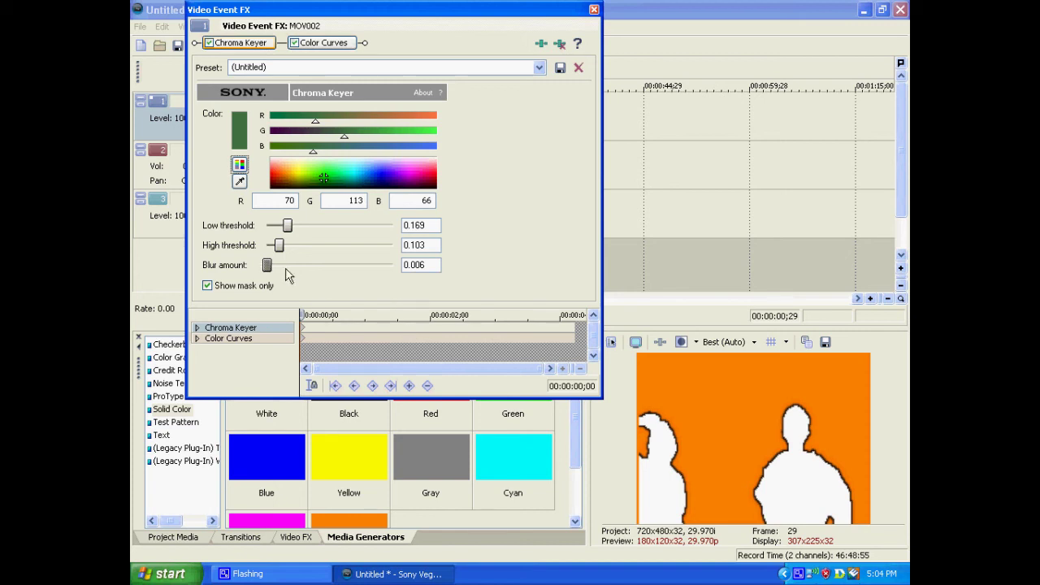
{"action": "left_click_drag", "start_coordinate": [259, 264], "coordinate": [256, 264]}
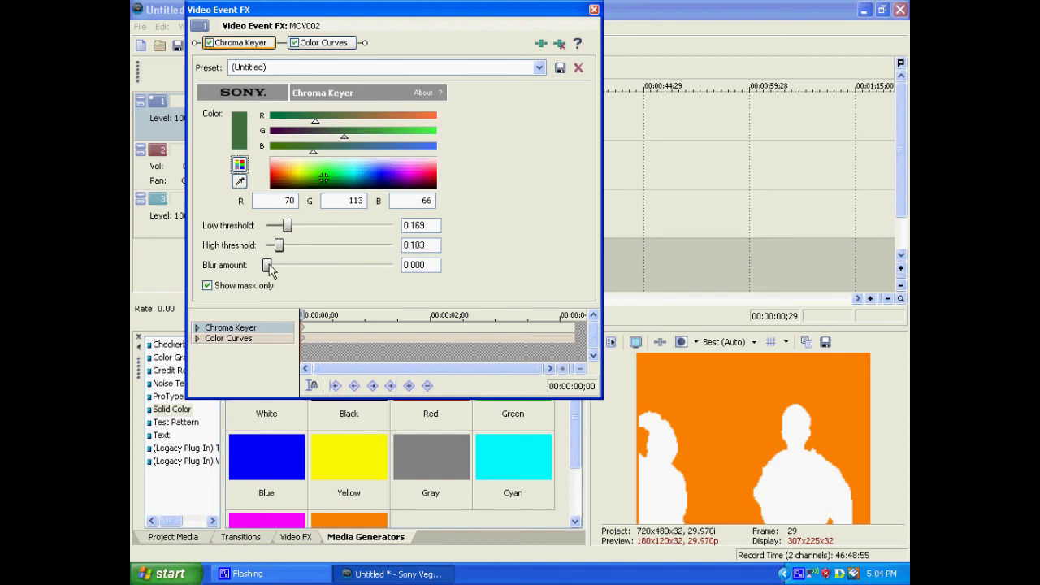
{"action": "left_click", "coordinate": [207, 286]}
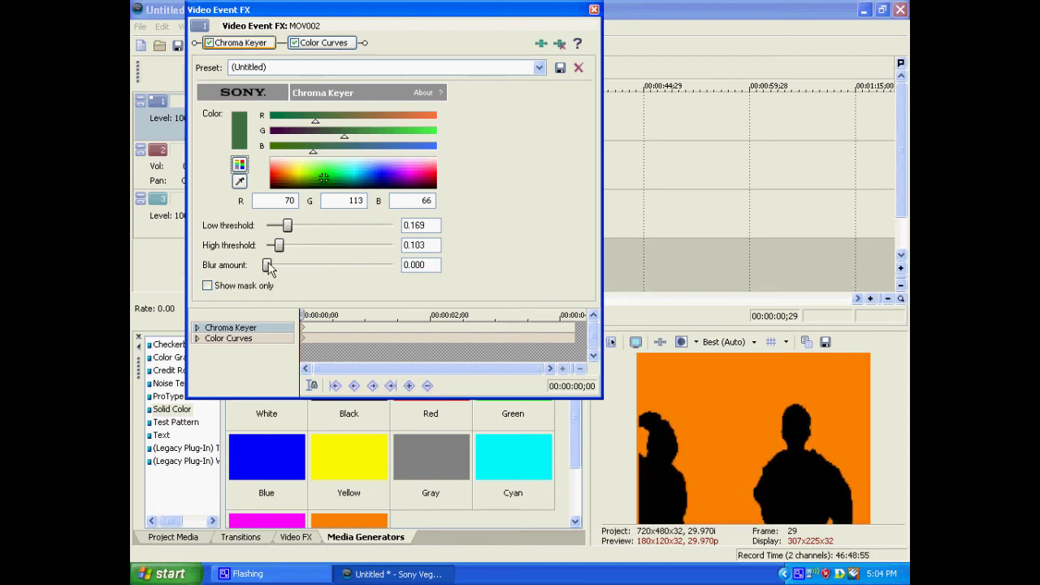
{"action": "left_click_drag", "start_coordinate": [267, 266], "coordinate": [273, 267]}
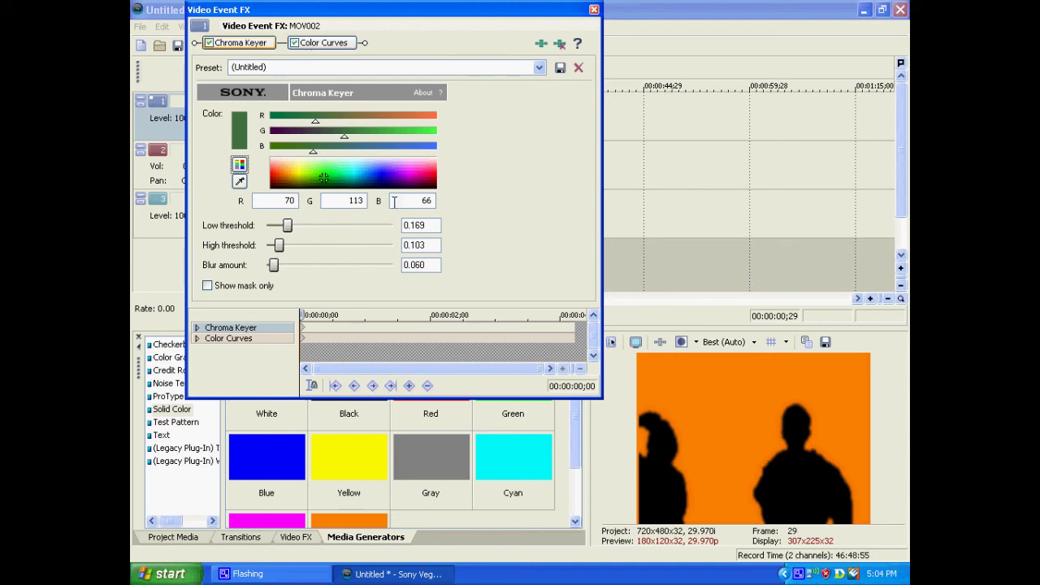
{"action": "left_click", "coordinate": [594, 10]}
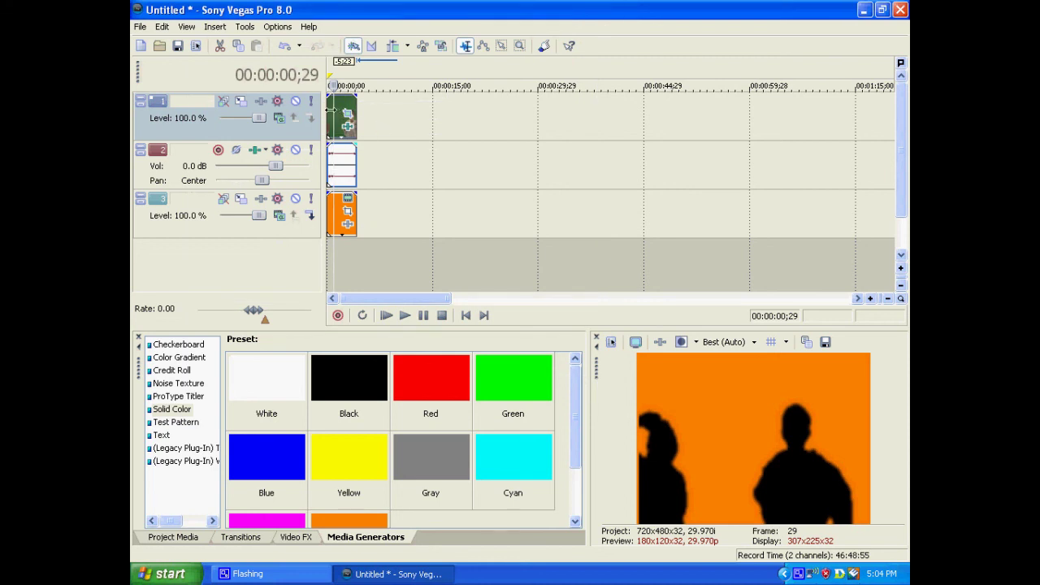
{"action": "key", "text": "ctrl+Home"}
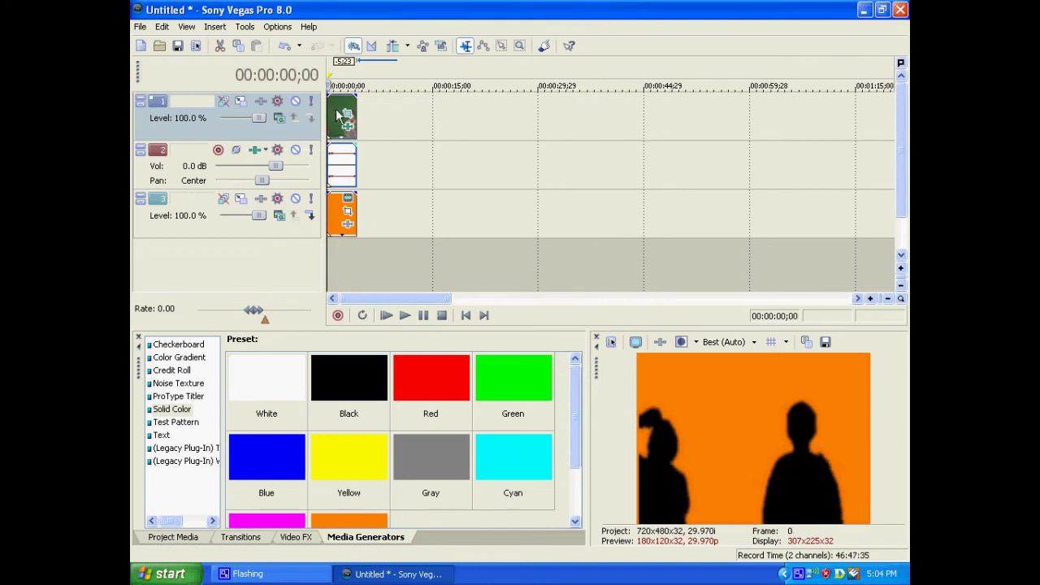
{"action": "left_click", "coordinate": [338, 107]}
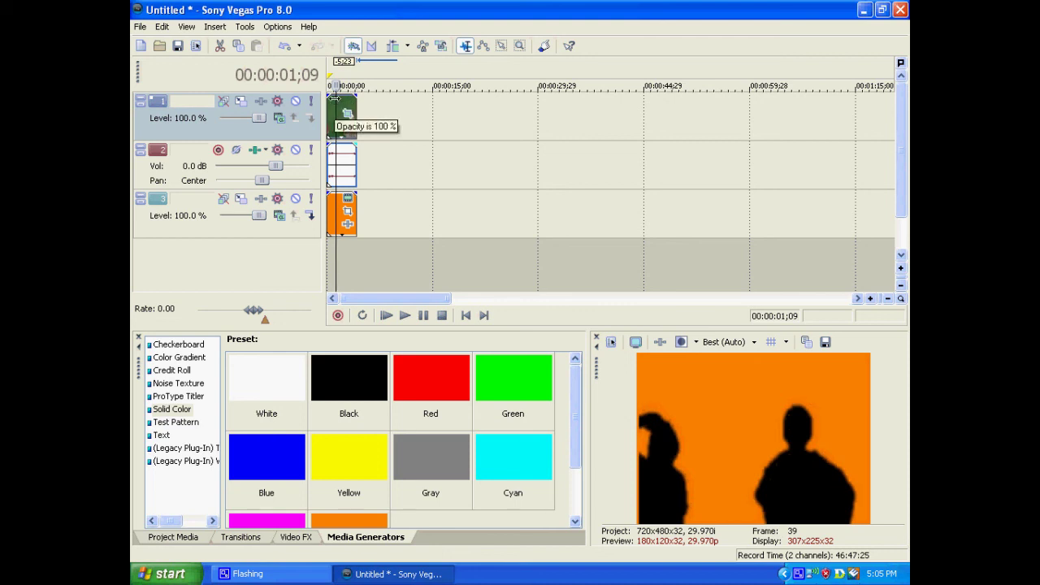
{"action": "left_click_drag", "start_coordinate": [336, 98], "coordinate": [343, 132]}
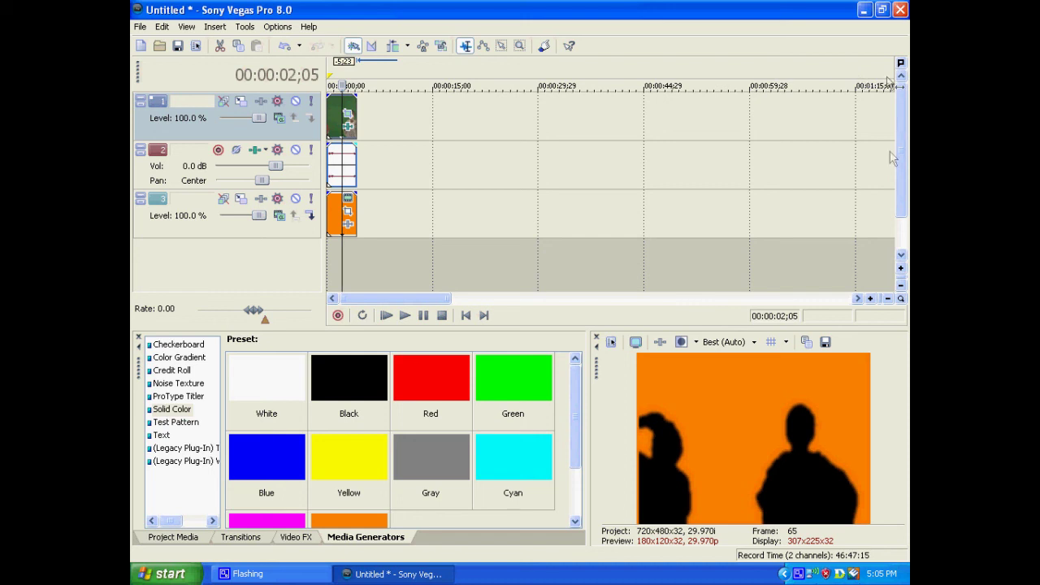
Step: Quit Vegas Pro without saving the silhouette project changes
{"action": "left_click", "coordinate": [901, 10]}
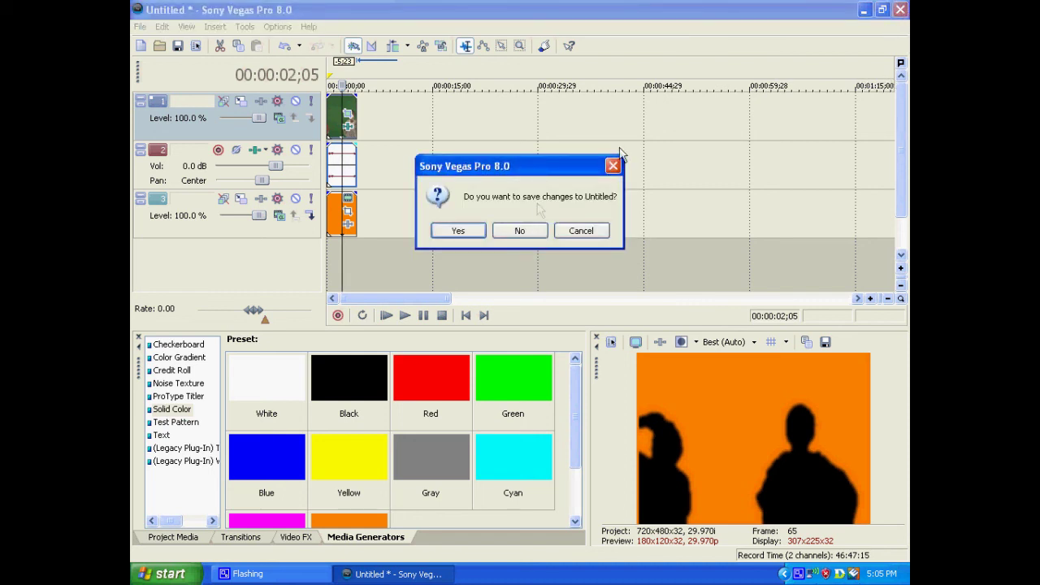
{"action": "left_click", "coordinate": [523, 231]}
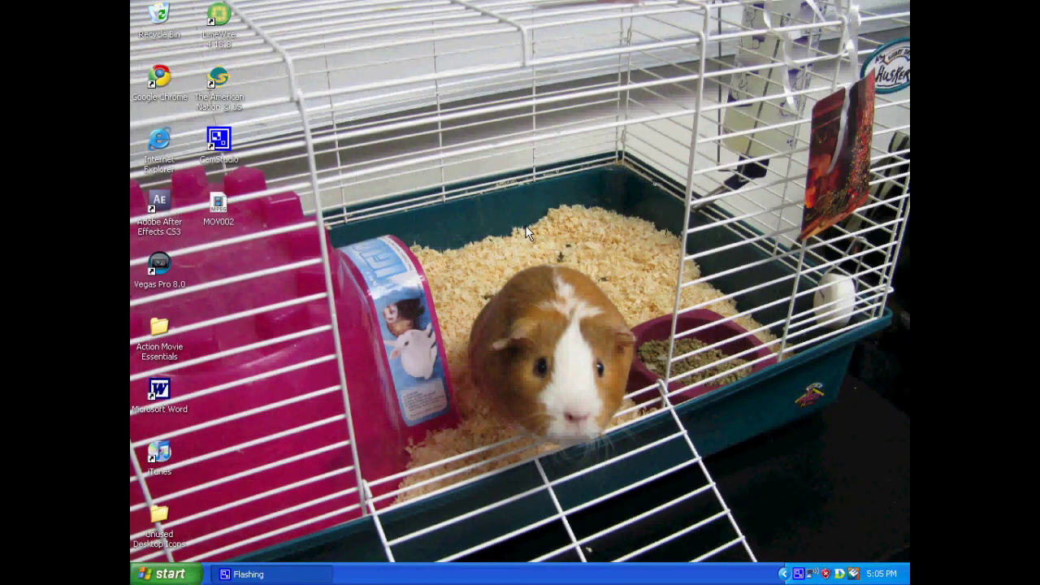